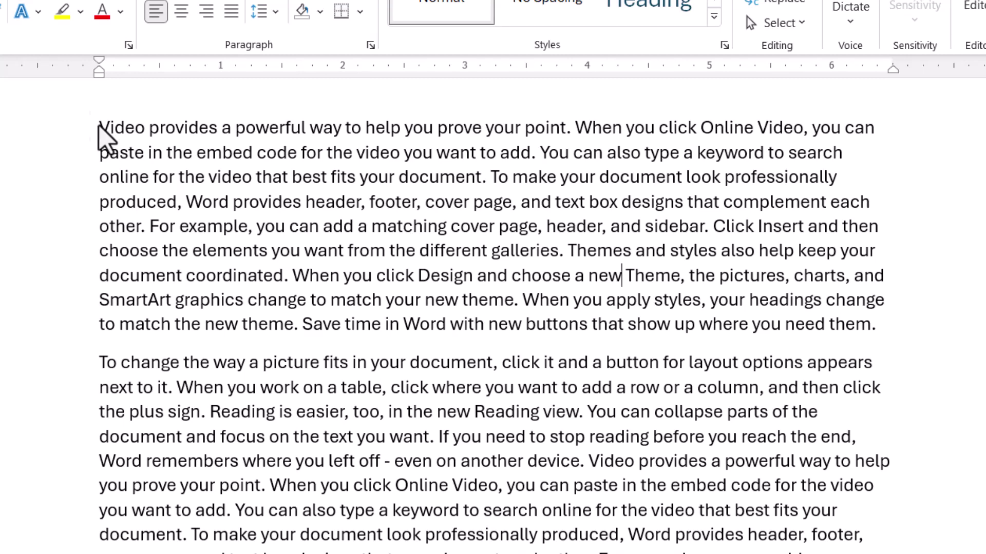
- Try several selections in the first paragraph, ending on the word 'document'
{"action": "left_click_drag", "start_coordinate": [99, 128], "coordinate": [880, 326]}
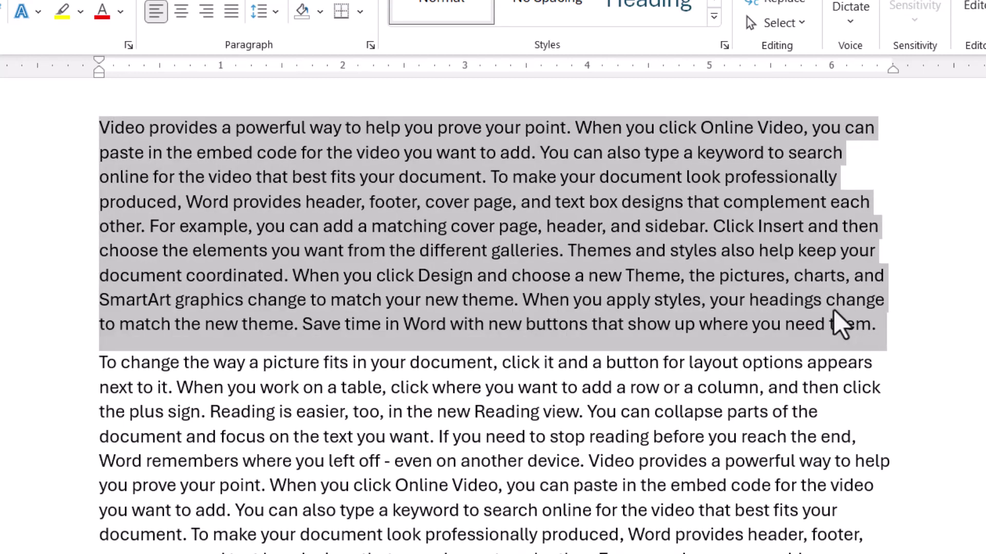
{"action": "left_click", "coordinate": [250, 201]}
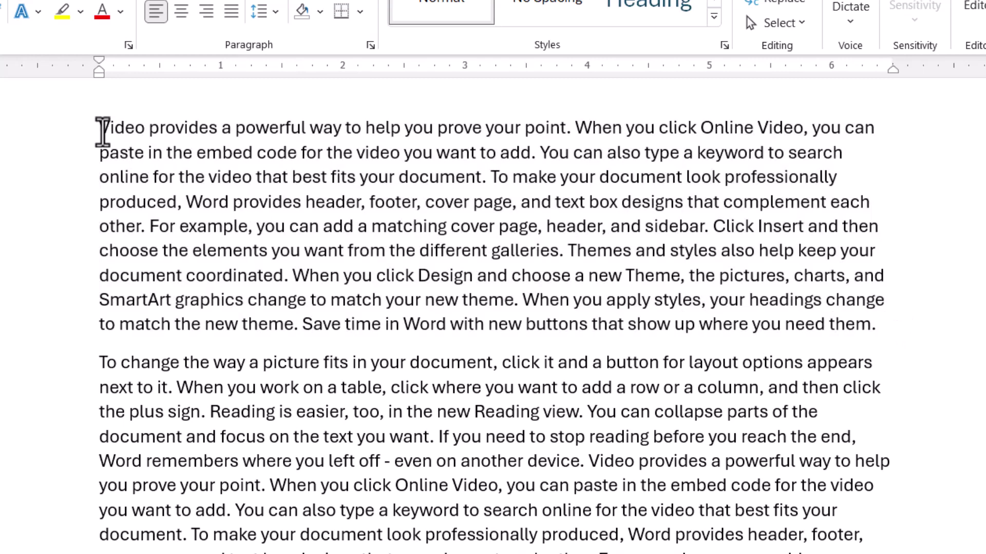
{"action": "left_click_drag", "start_coordinate": [103, 131], "coordinate": [616, 121]}
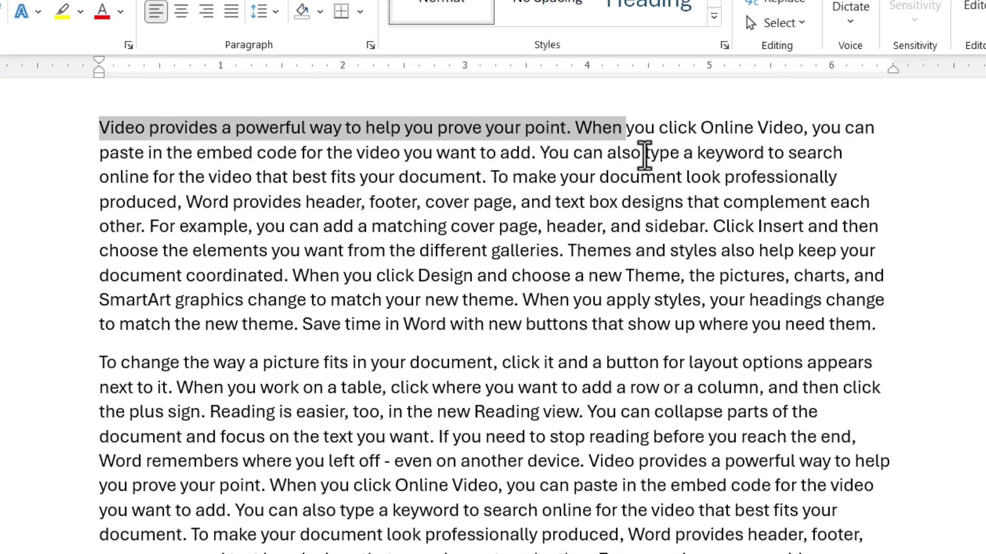
{"action": "left_click_drag", "start_coordinate": [131, 103], "coordinate": [528, 132]}
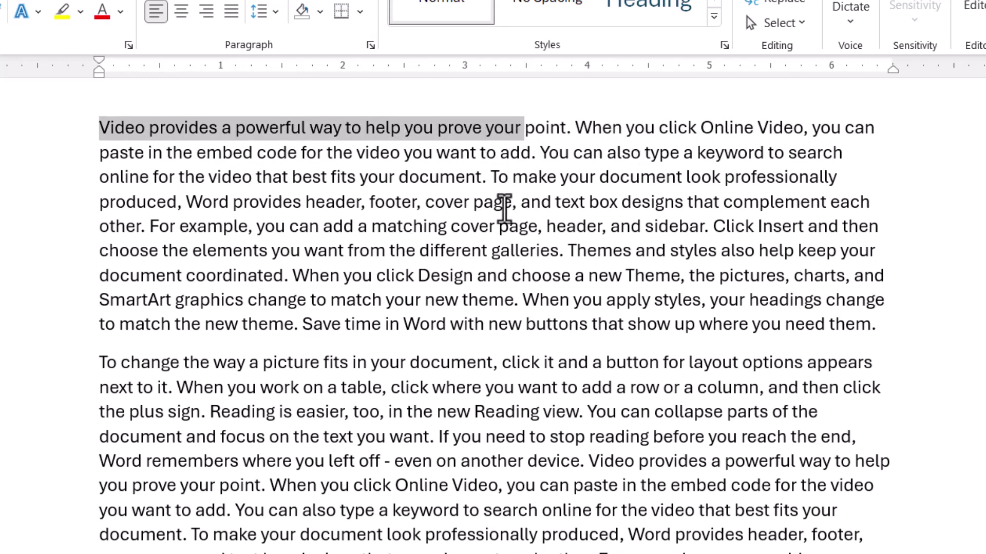
{"action": "left_click", "coordinate": [100, 131]}
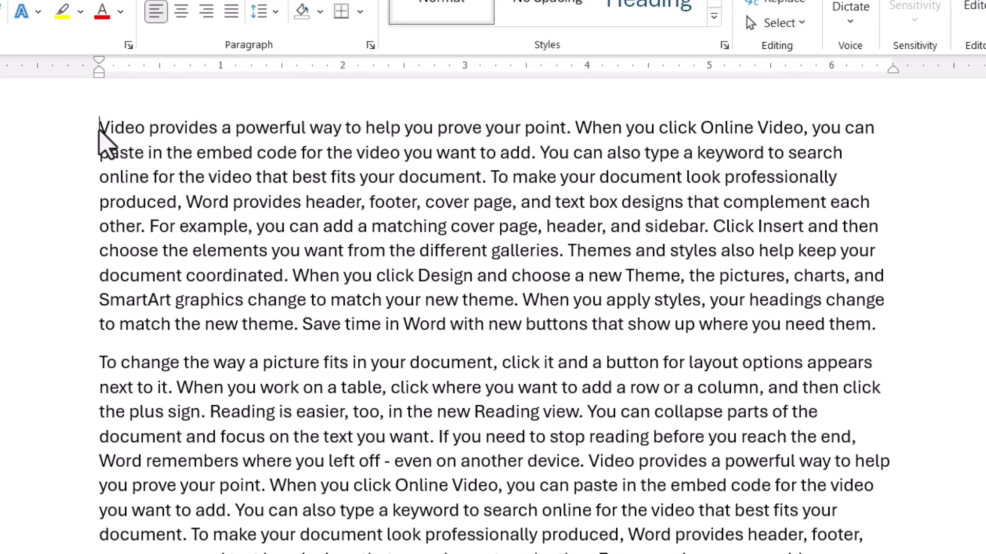
{"action": "left_click_drag", "start_coordinate": [97, 131], "coordinate": [215, 368]}
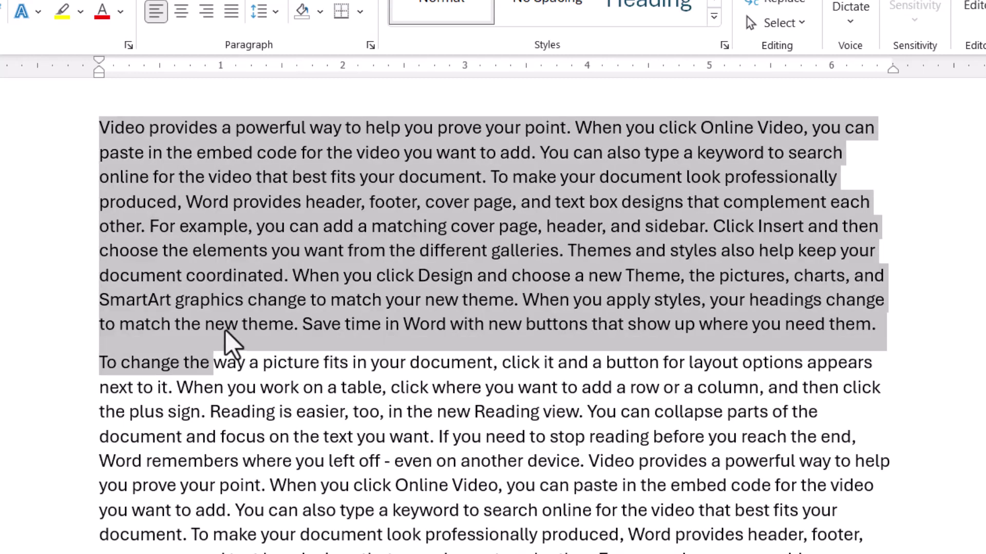
{"action": "left_click_drag", "start_coordinate": [143, 187], "coordinate": [790, 336]}
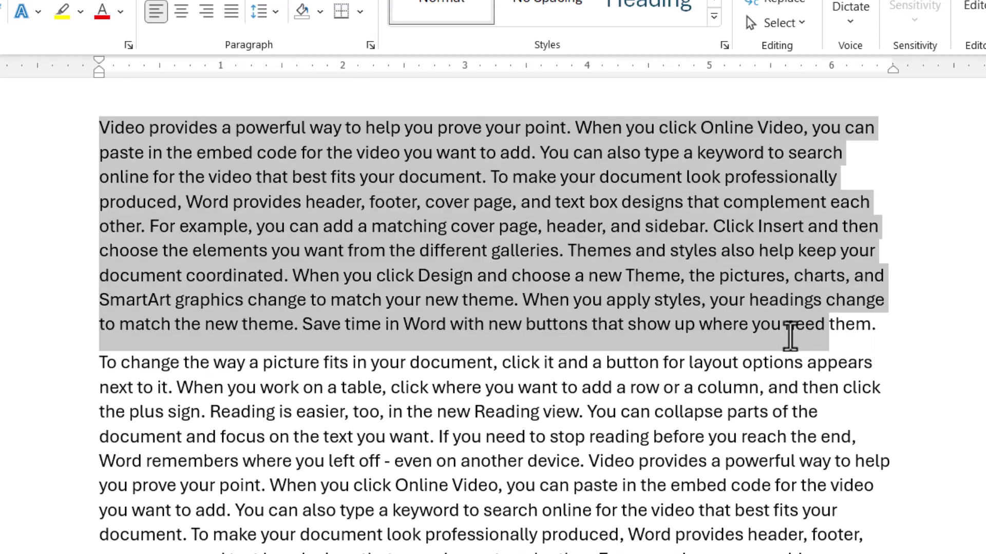
{"action": "left_click", "coordinate": [616, 314]}
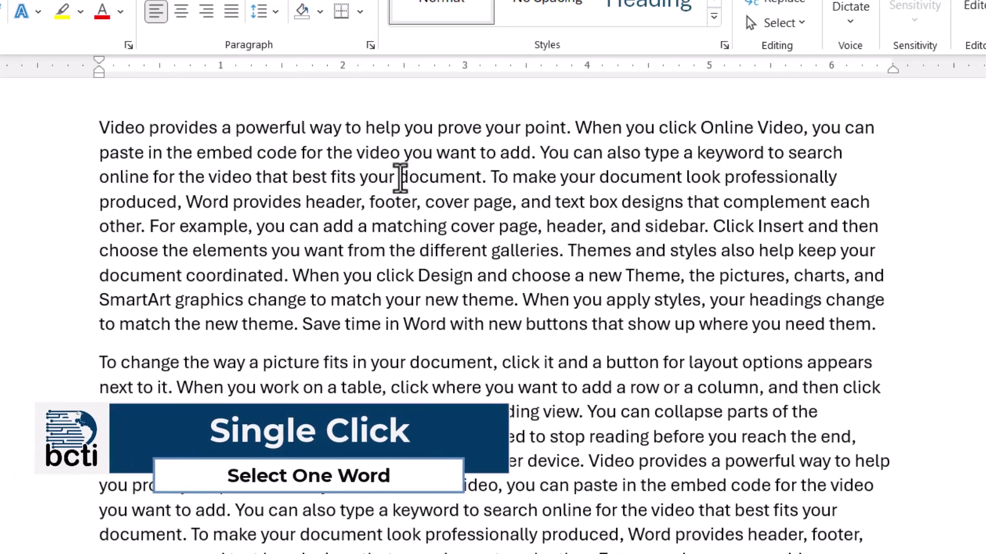
{"action": "left_click_drag", "start_coordinate": [399, 176], "coordinate": [480, 178]}
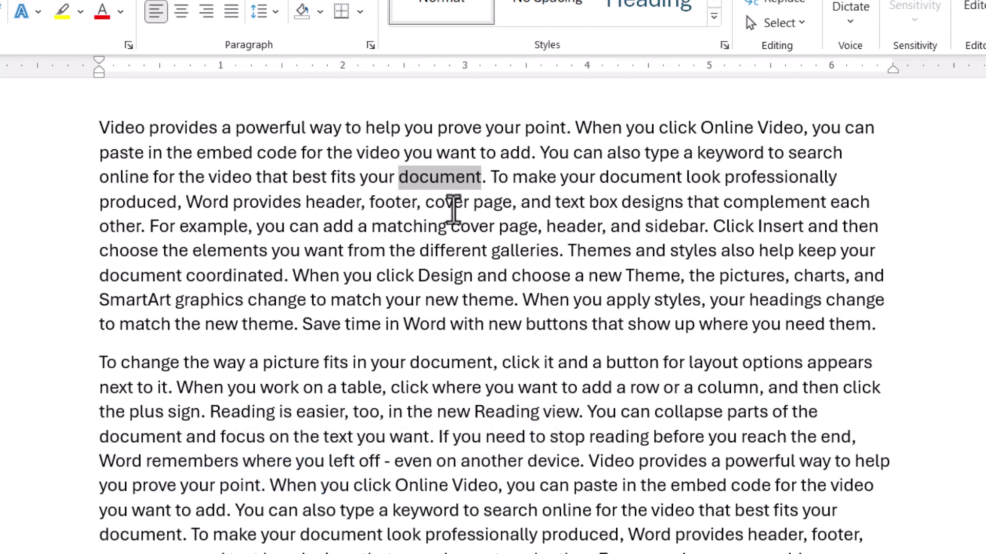
{"action": "left_click", "coordinate": [454, 205]}
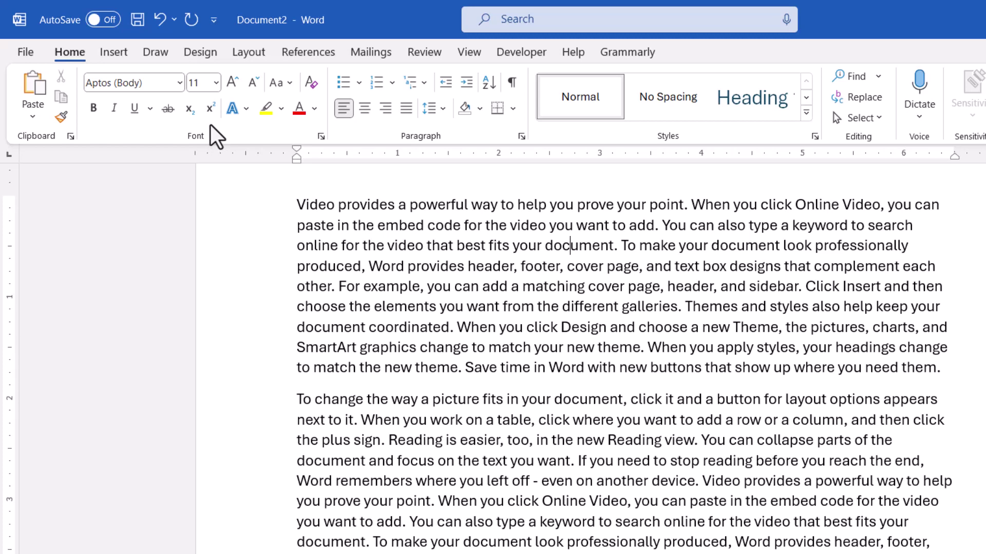
- Make the word 'document' bold, italic, underlined and red
{"action": "left_click", "coordinate": [95, 109]}
{"action": "left_click", "coordinate": [116, 109]}
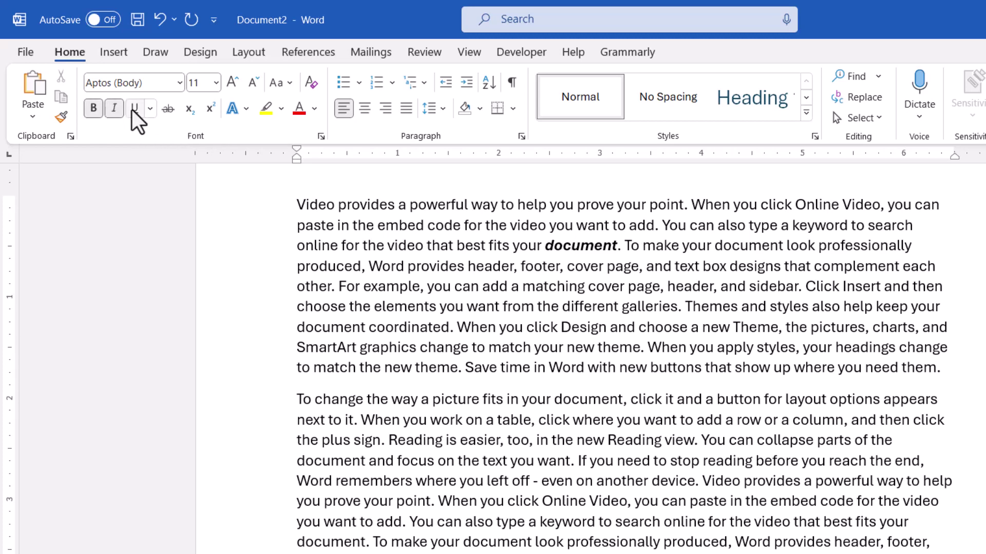
{"action": "left_click", "coordinate": [133, 109]}
{"action": "left_click", "coordinate": [300, 109]}
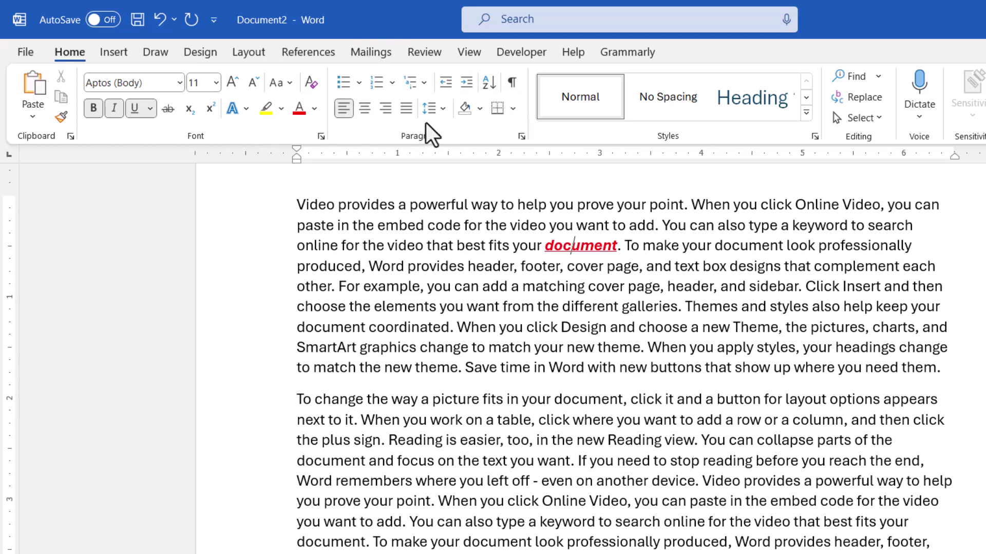
- Select the first paragraph and centre it
{"action": "key", "text": "ctrl+shift+Home"}
{"action": "left_click", "coordinate": [922, 363], "text": "shift"}
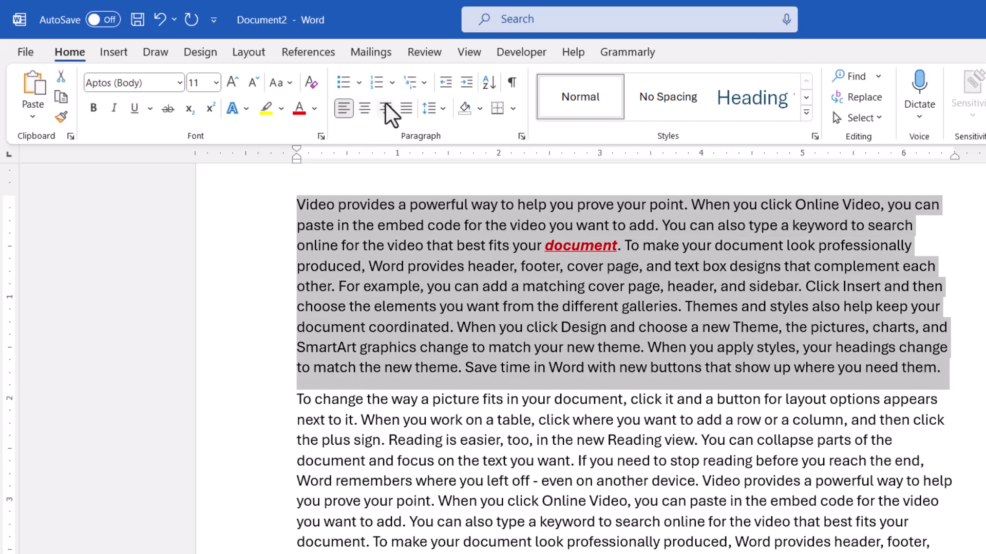
{"action": "left_click", "coordinate": [442, 260]}
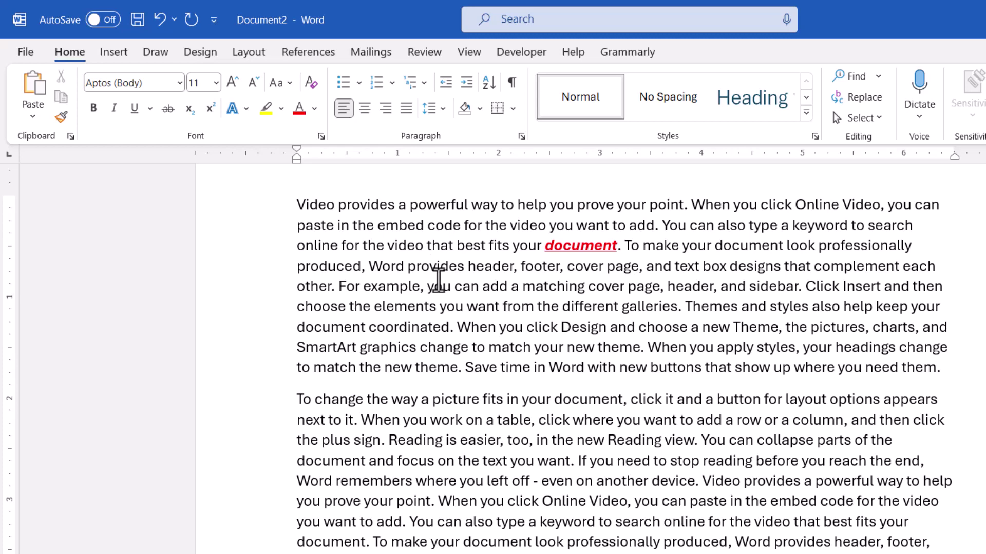
{"action": "left_click", "coordinate": [363, 106]}
- Give the first paragraph 2.0 line spacing and a border box around it
{"action": "left_click", "coordinate": [443, 108]}
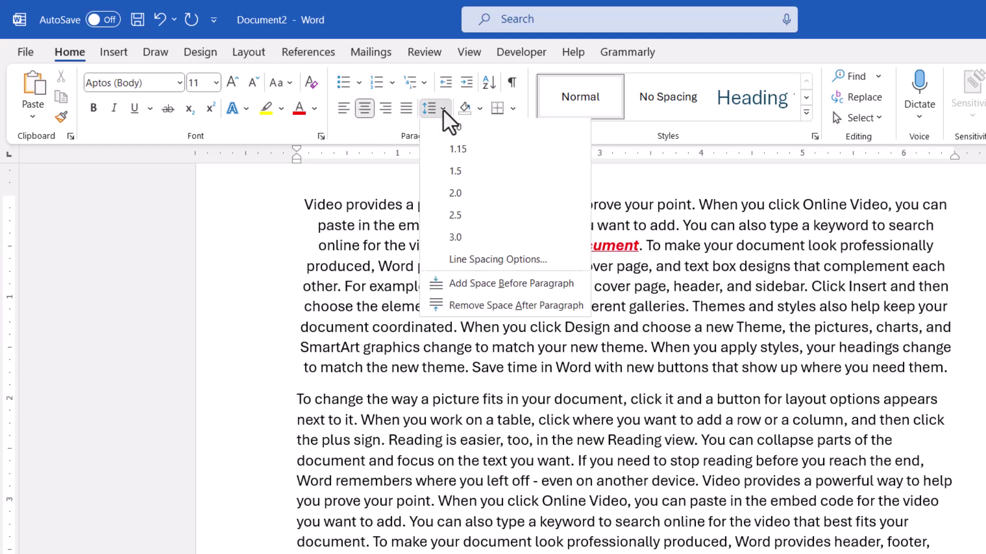
{"action": "key", "text": "Escape"}
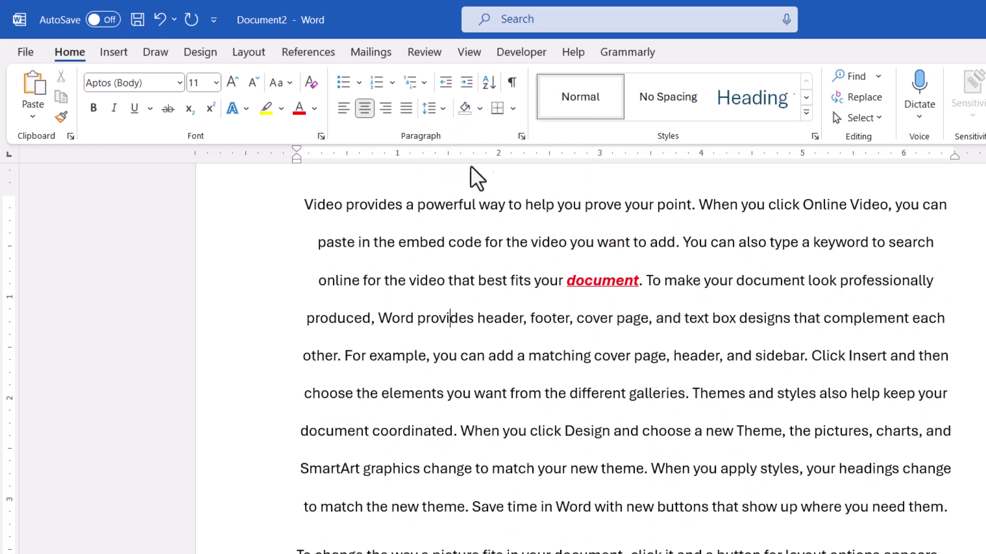
{"action": "left_click", "coordinate": [512, 110]}
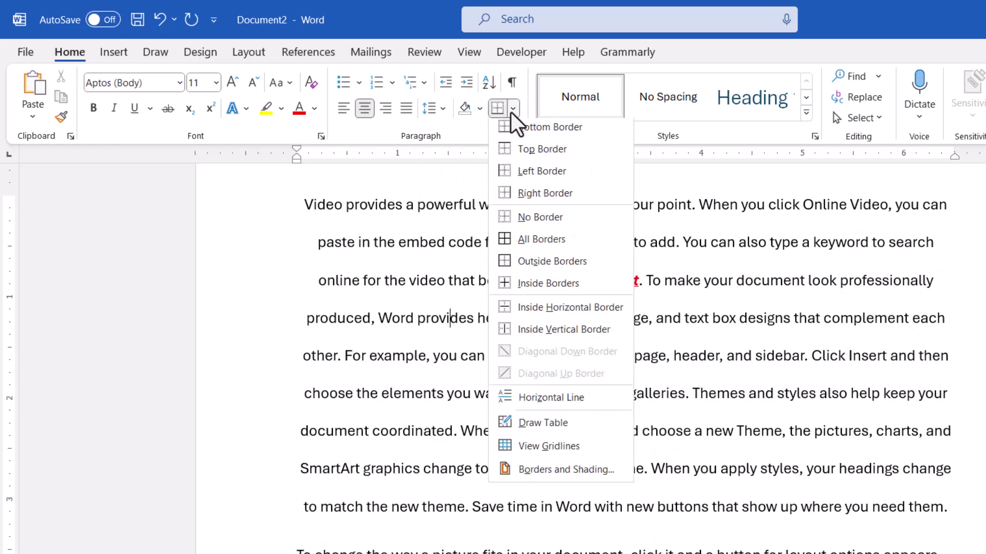
{"action": "left_click", "coordinate": [512, 243]}
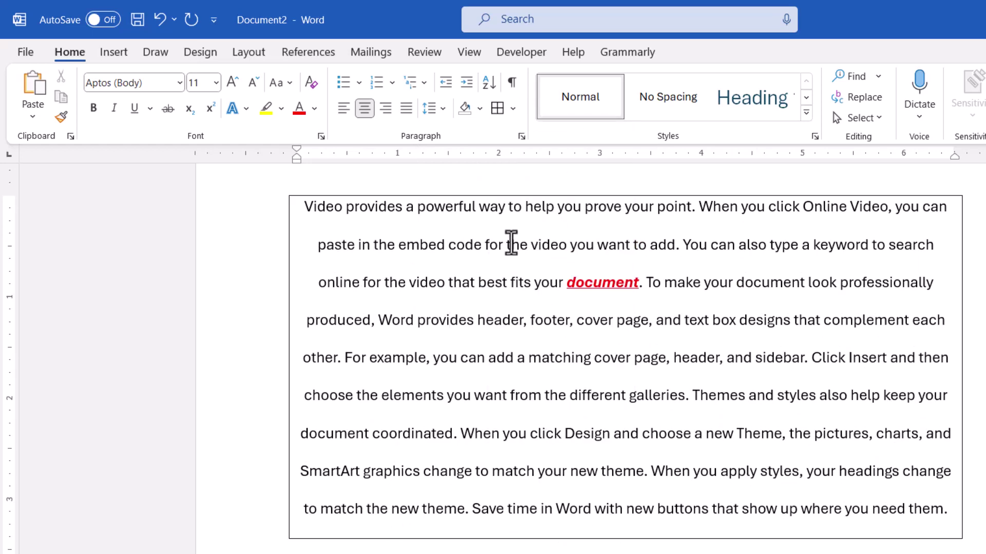
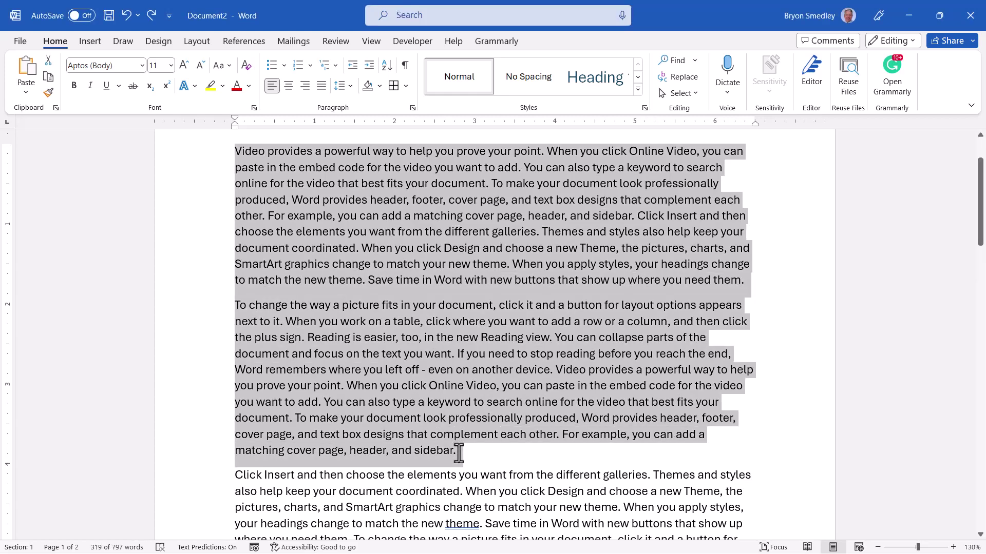
- Center the text spanning paragraphs one and two and shade it yellow, undoing a trial double spacing
{"action": "left_click", "coordinate": [465, 418]}
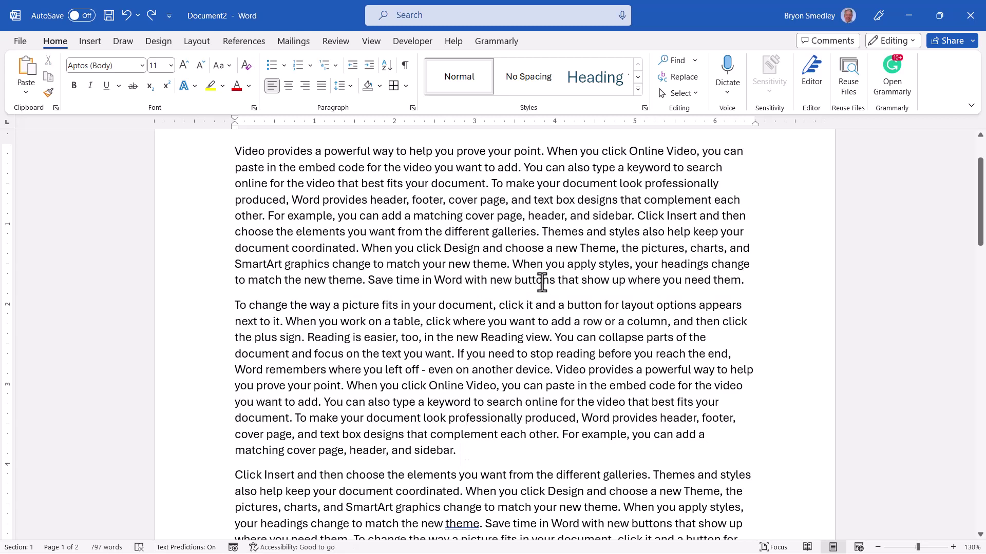
{"action": "left_click_drag", "start_coordinate": [541, 282], "coordinate": [497, 308]}
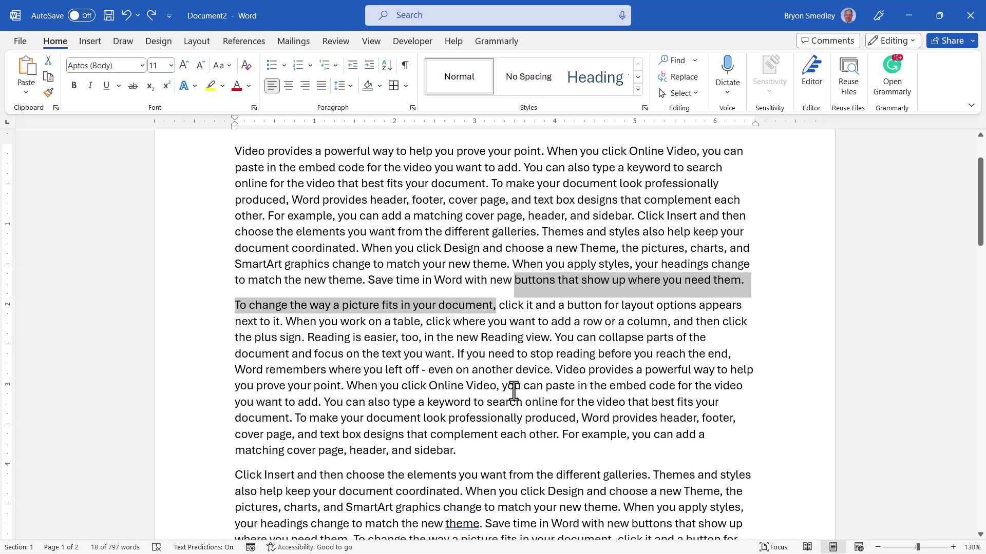
{"action": "left_click", "coordinate": [288, 85]}
{"action": "left_click", "coordinate": [339, 85]}
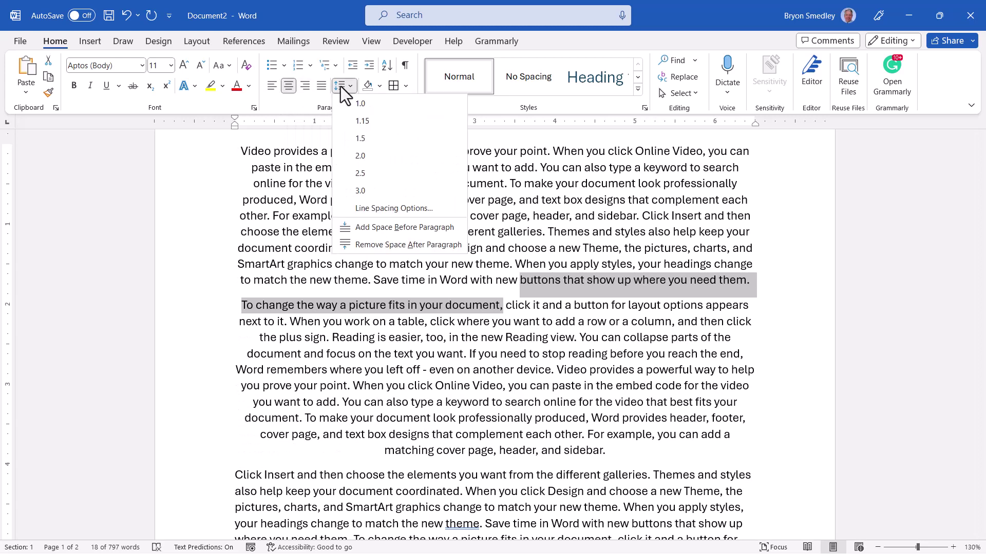
{"action": "left_click", "coordinate": [349, 154]}
{"action": "key", "text": "ctrl+z"}
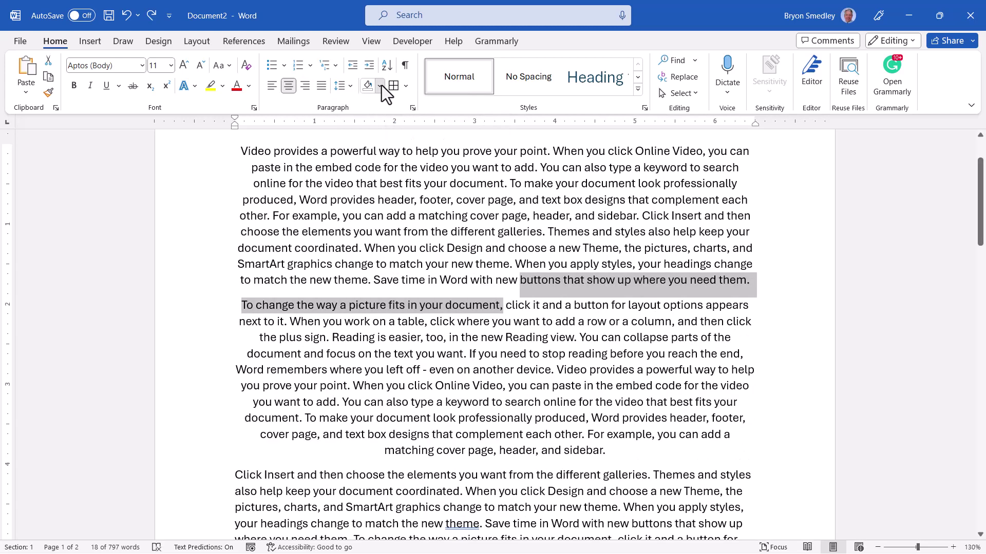
{"action": "left_click", "coordinate": [380, 86]}
{"action": "left_click", "coordinate": [397, 233]}
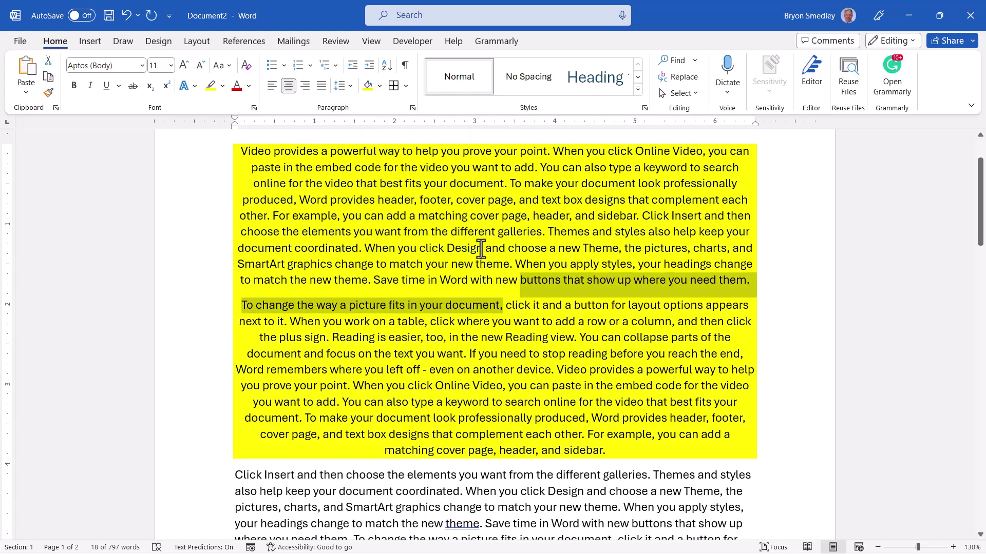
{"action": "left_click", "coordinate": [484, 249]}
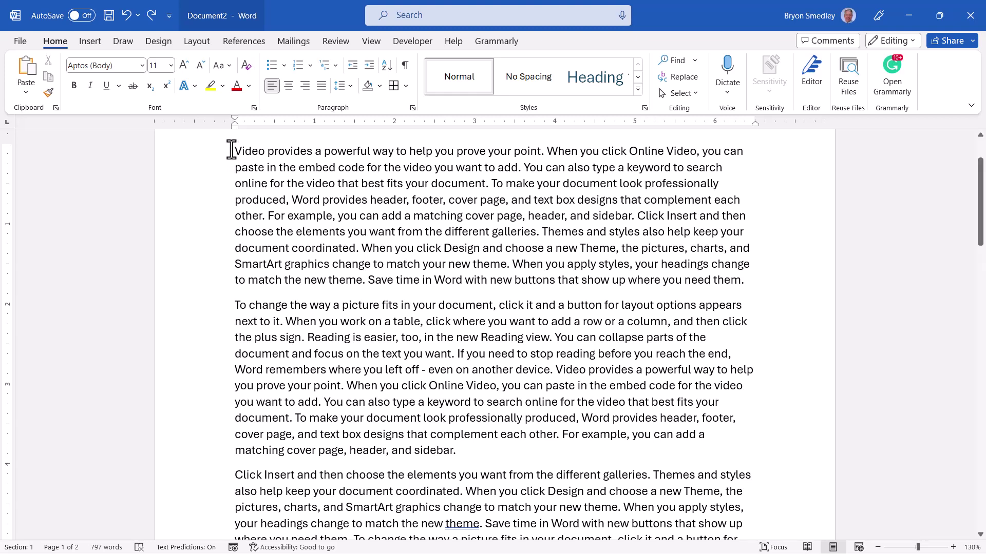
- Practise selecting the first paragraph by drag and triple-click, and the word 'document' by double-click
{"action": "left_click_drag", "start_coordinate": [232, 149], "coordinate": [751, 280]}
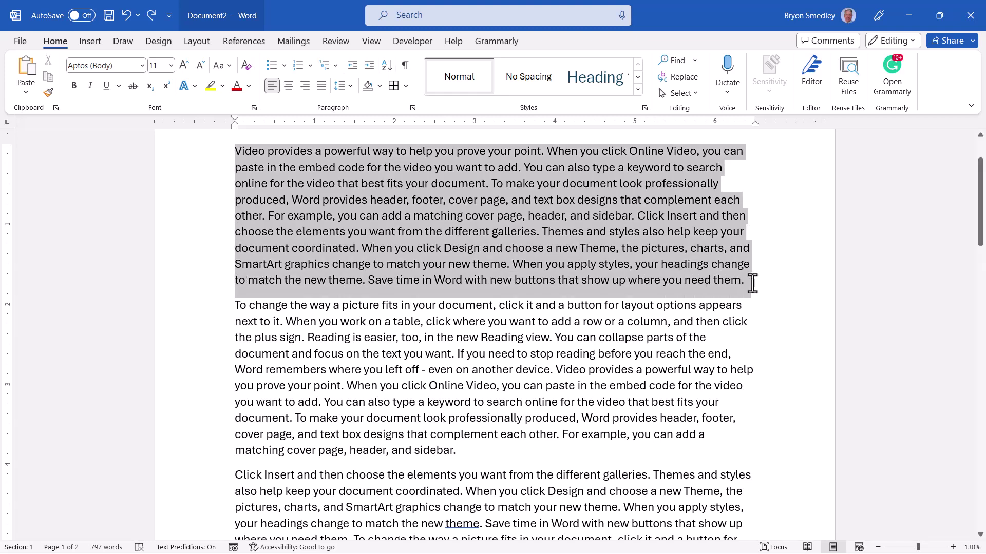
{"action": "left_click", "coordinate": [493, 212]}
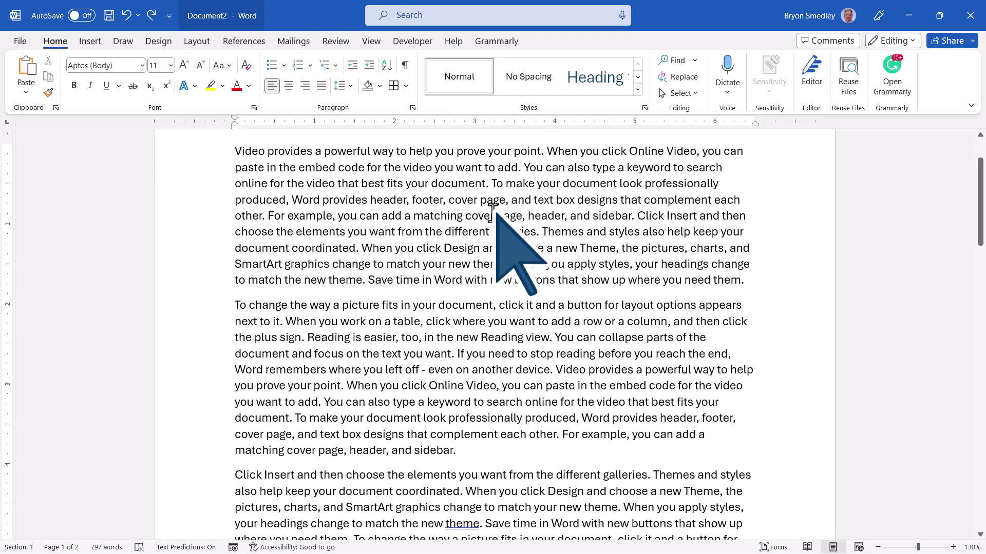
{"action": "triple_click", "coordinate": [493, 212]}
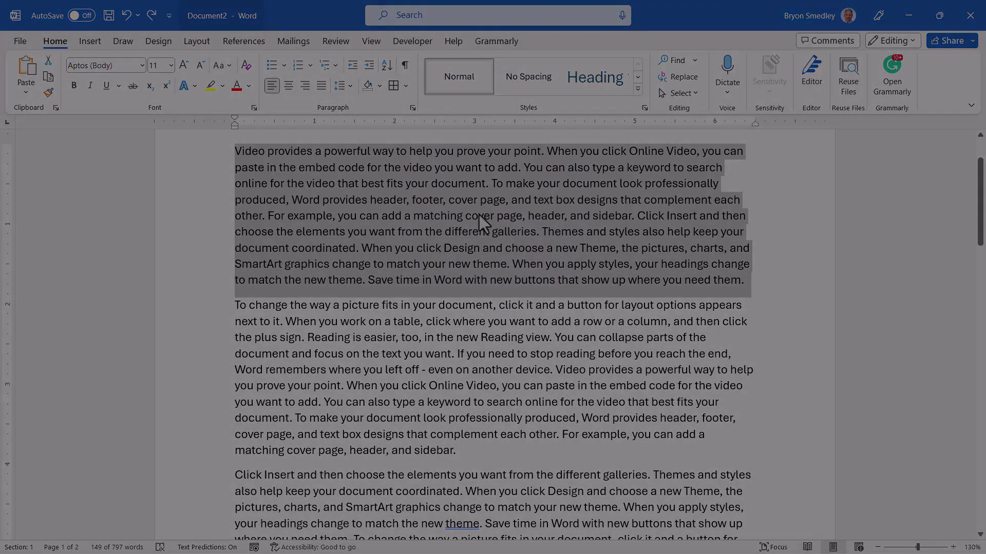
{"action": "left_click", "coordinate": [445, 214]}
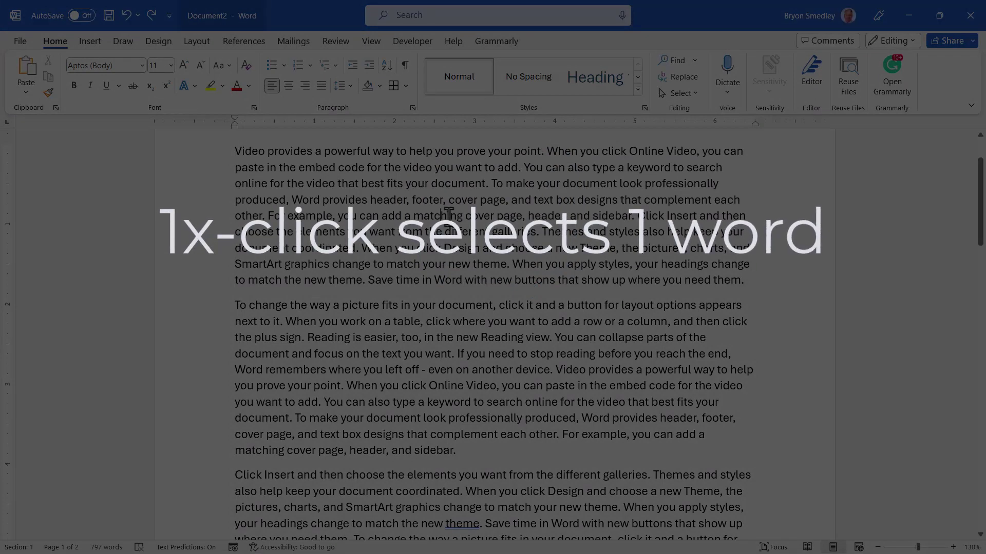
{"action": "triple_click", "coordinate": [449, 213]}
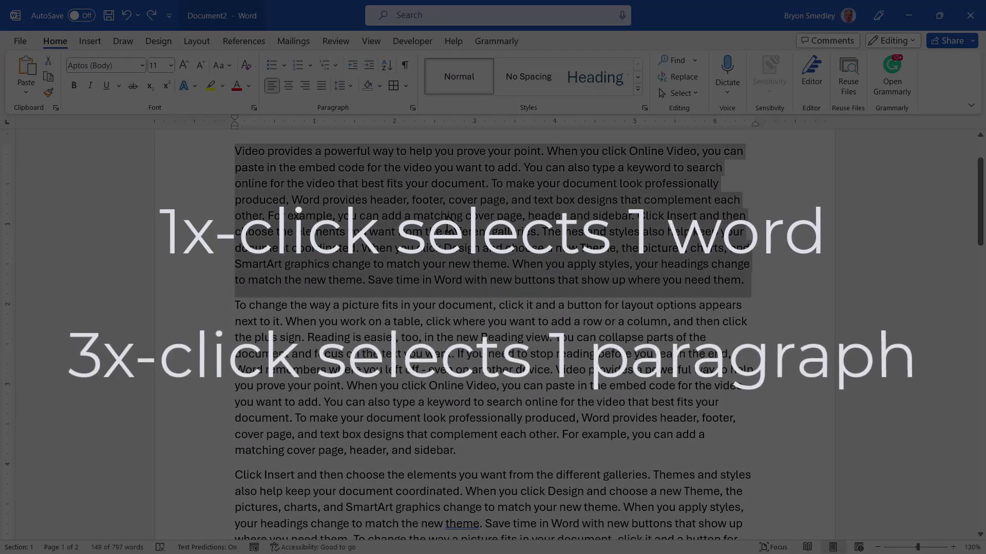
{"action": "left_click", "coordinate": [406, 185]}
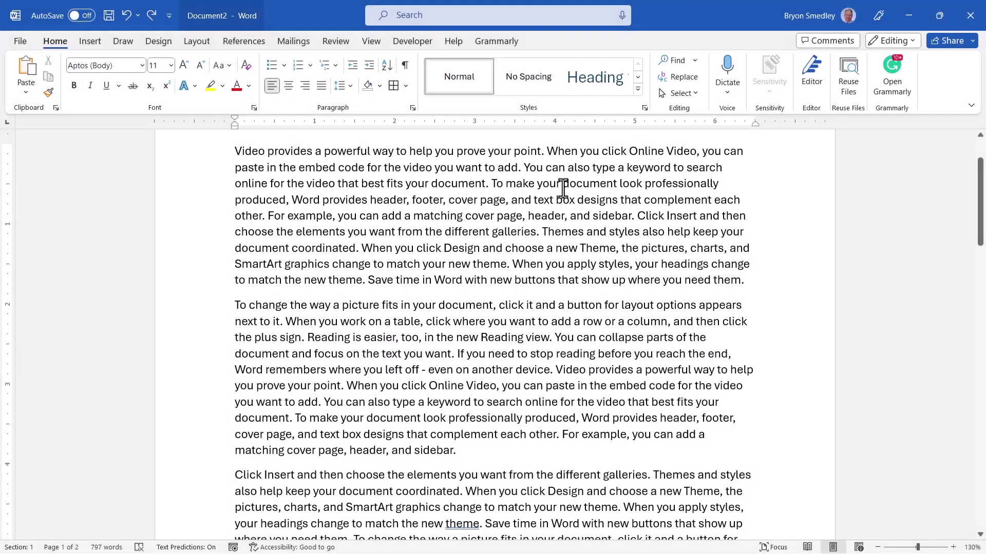
{"action": "double_click", "coordinate": [563, 189]}
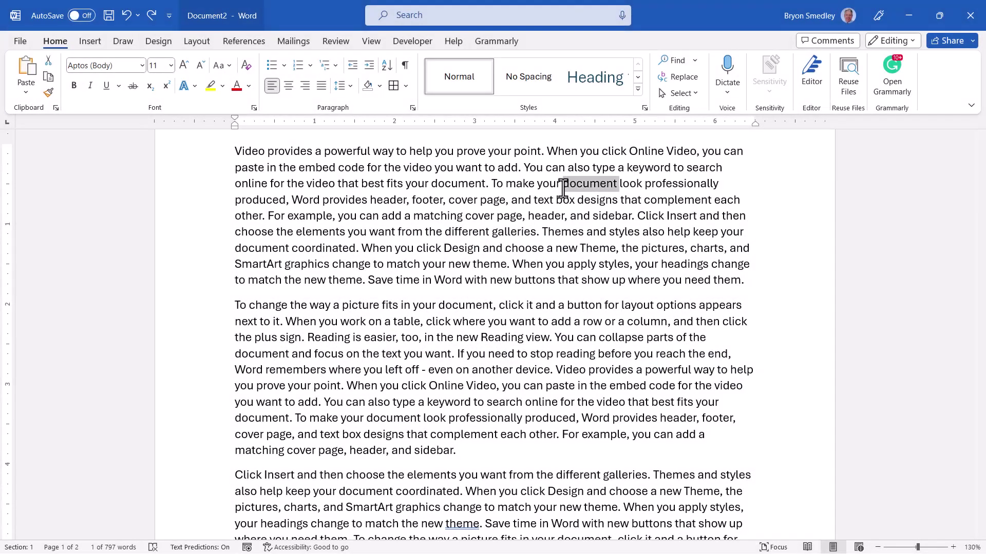
{"action": "left_click", "coordinate": [589, 197]}
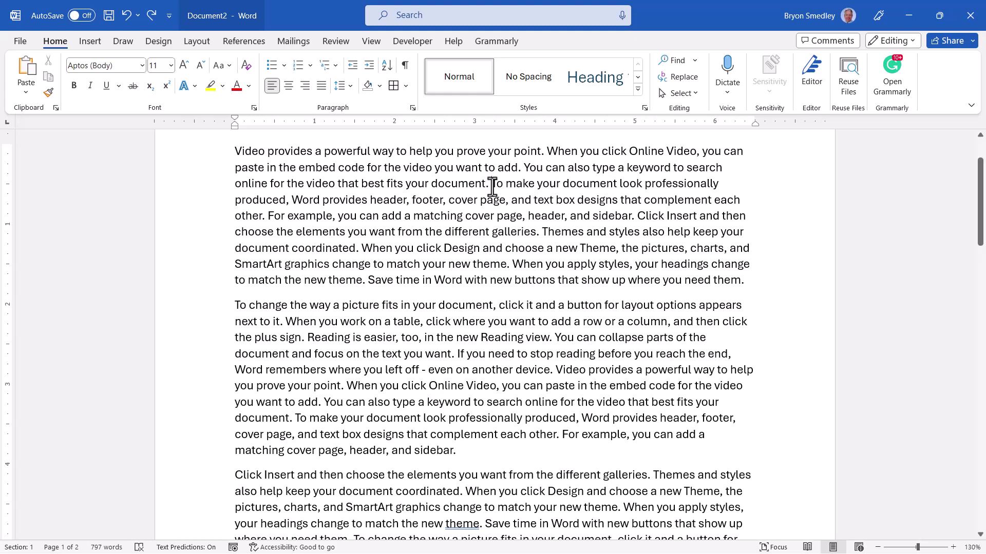
- Practise selecting single sentences, such as 'To make your document' and the Online Video sentence
{"action": "left_click_drag", "start_coordinate": [492, 185], "coordinate": [244, 223]}
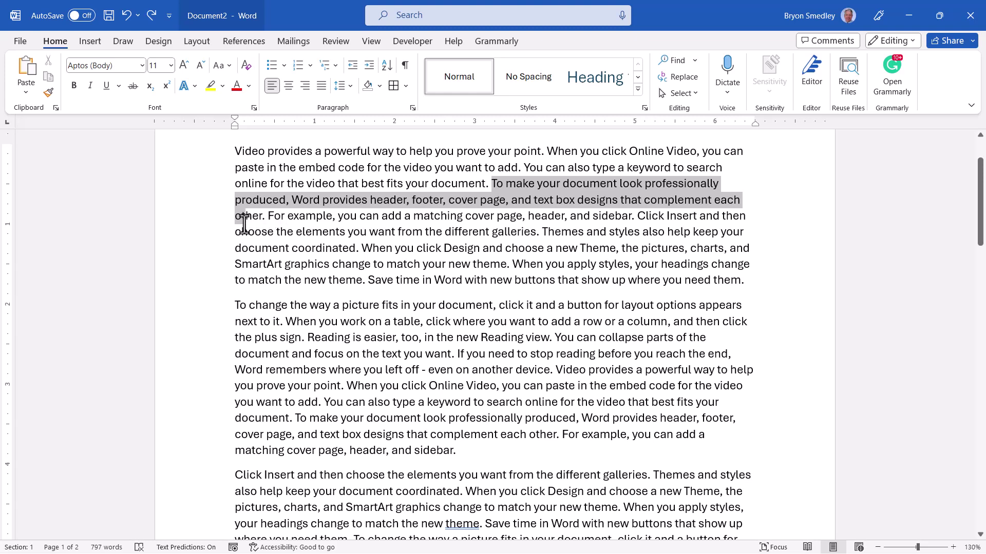
{"action": "left_click", "coordinate": [363, 216]}
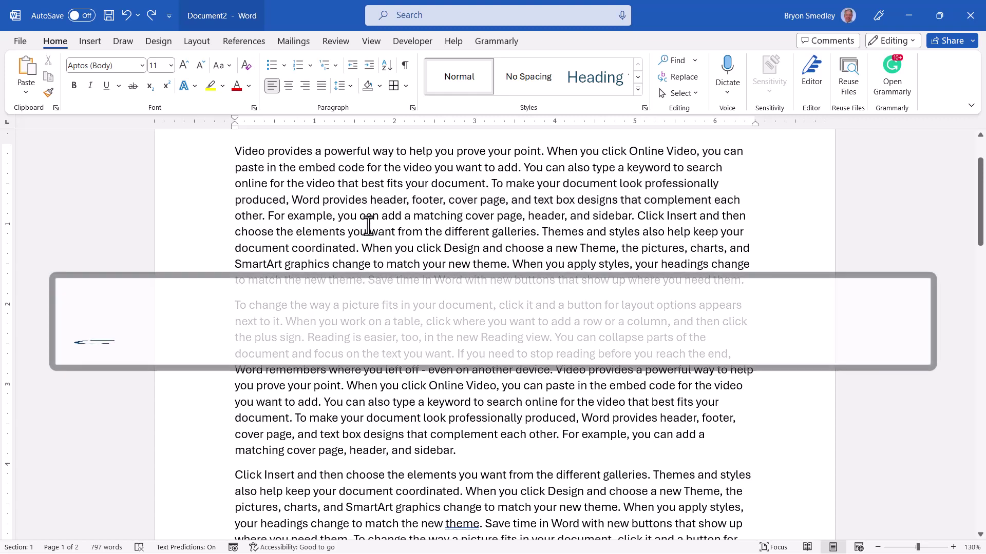
{"action": "left_click", "coordinate": [441, 200], "text": "ctrl"}
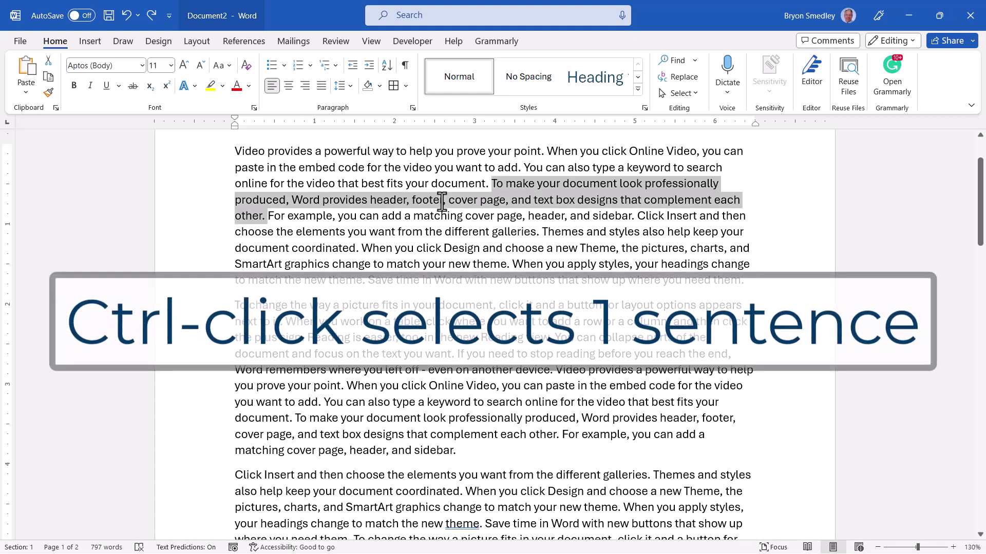
{"action": "left_click", "coordinate": [578, 280]}
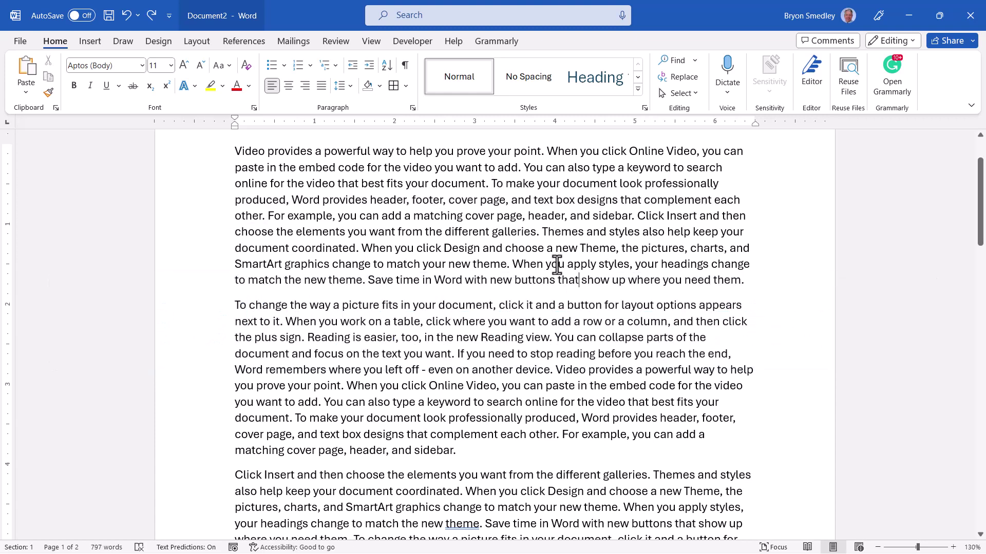
{"action": "left_click", "coordinate": [556, 265], "text": "ctrl"}
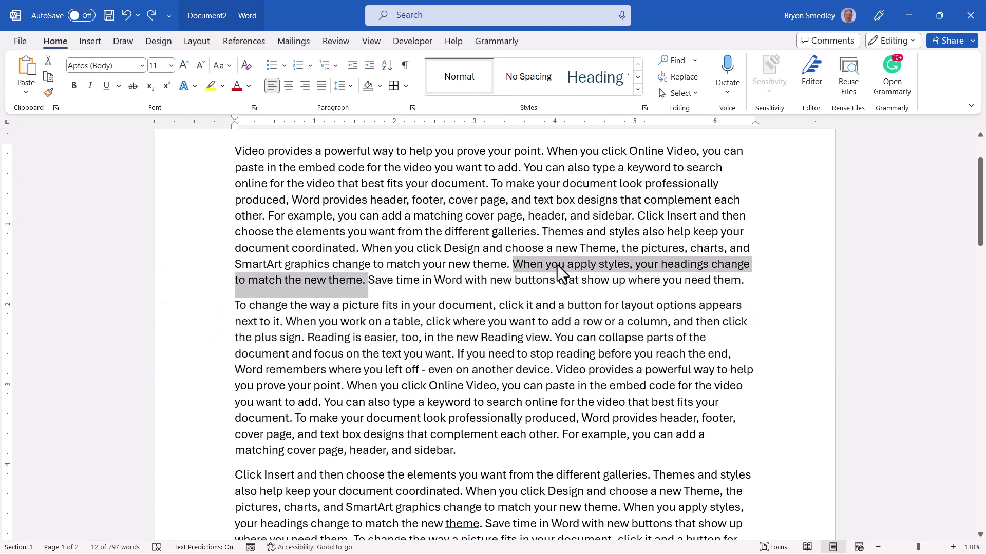
{"action": "left_click", "coordinate": [382, 169]}
{"action": "left_click", "coordinate": [381, 169], "text": "ctrl"}
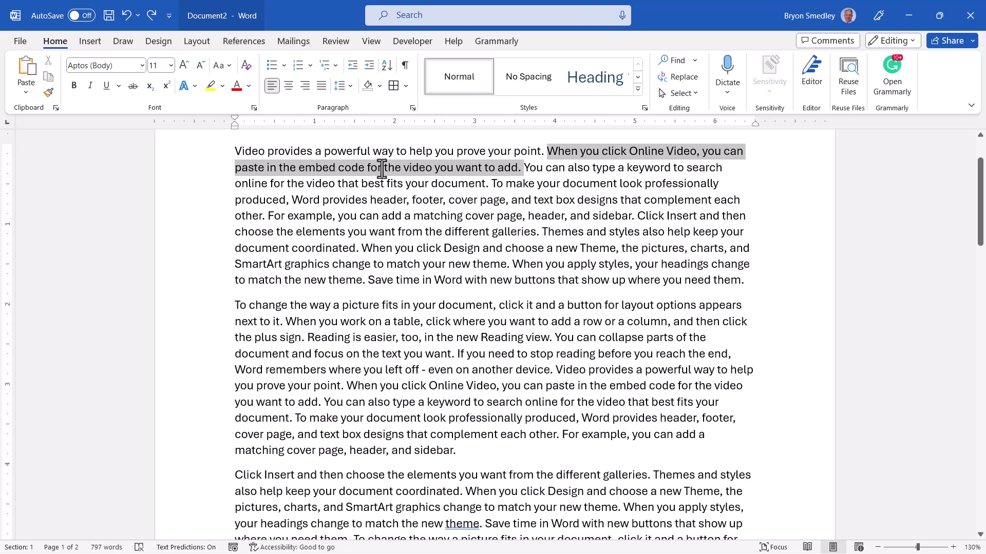
{"action": "left_click", "coordinate": [324, 172]}
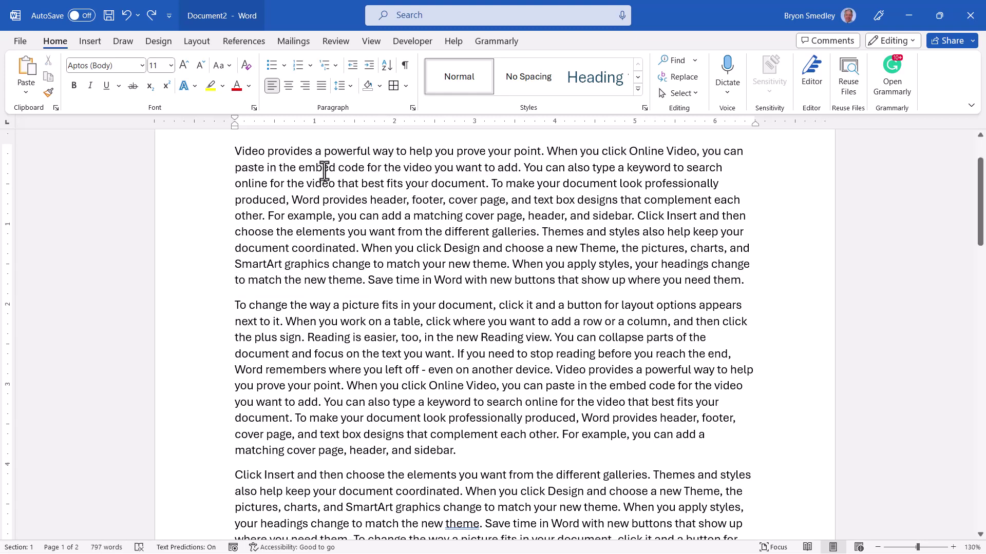
- Select the word 'embed', then the 'To make your document' sentence, then the whole first paragraph
{"action": "double_click", "coordinate": [324, 172]}
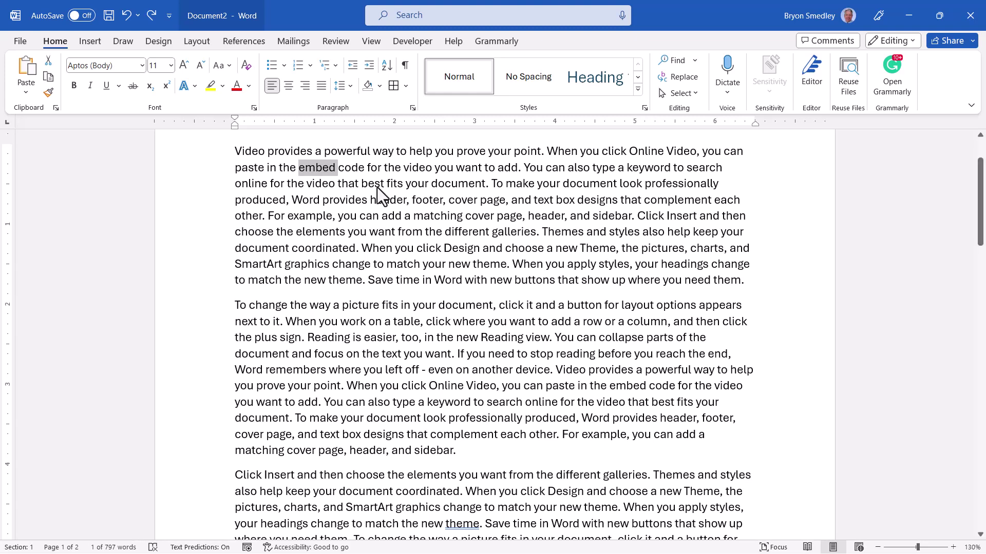
{"action": "left_click", "coordinate": [431, 204]}
{"action": "left_click", "coordinate": [431, 204], "text": "ctrl"}
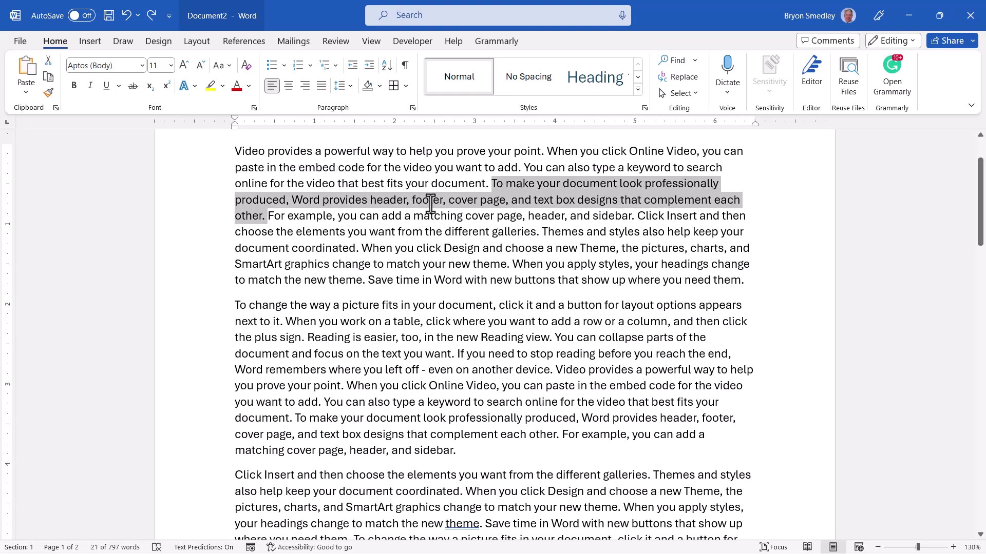
{"action": "left_click", "coordinate": [431, 215]}
{"action": "triple_click", "coordinate": [430, 215]}
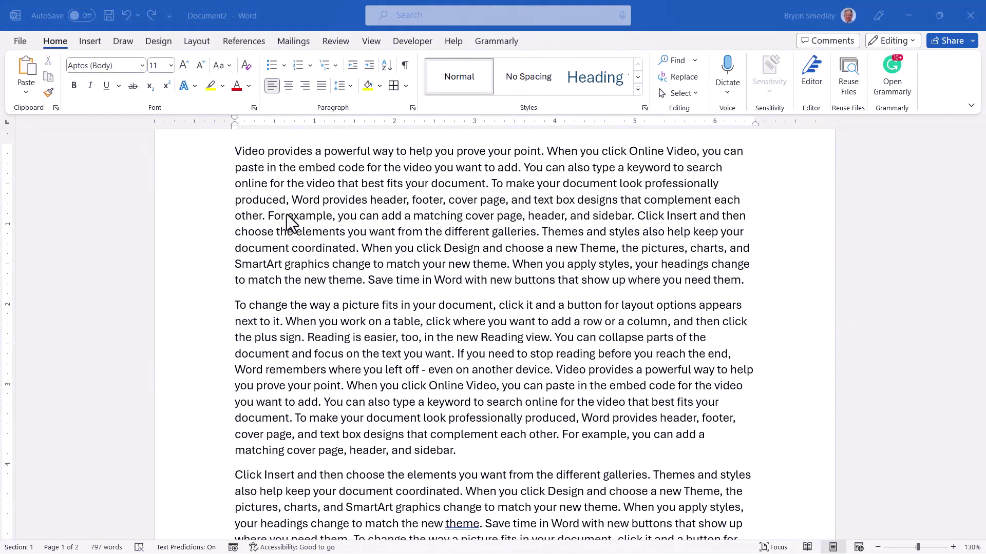
- Select from 'For example' through 'another device.' using a starting click and Shift+click
{"action": "left_click_drag", "start_coordinate": [267, 216], "coordinate": [538, 373]}
{"action": "left_click", "coordinate": [267, 216]}
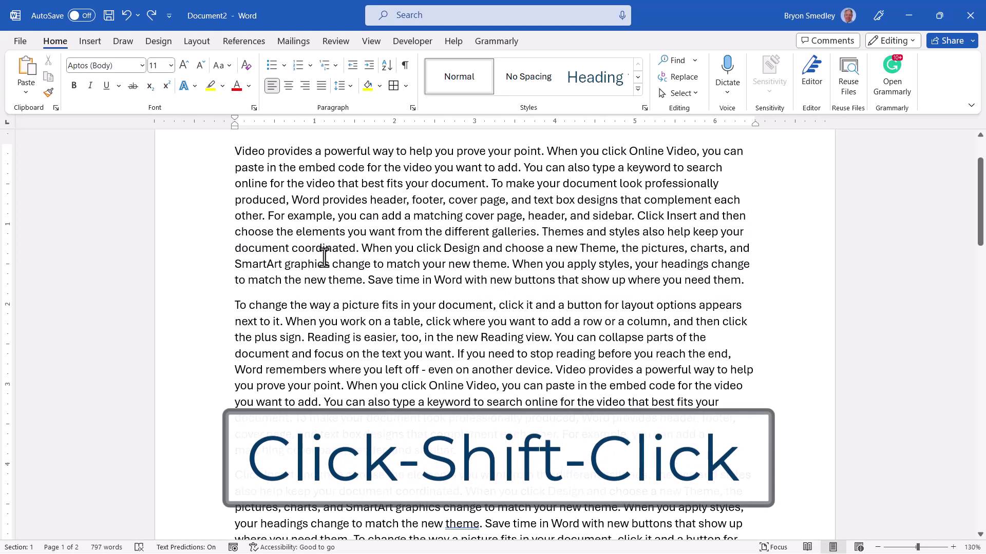
{"action": "left_click", "coordinate": [553, 369], "text": "shift"}
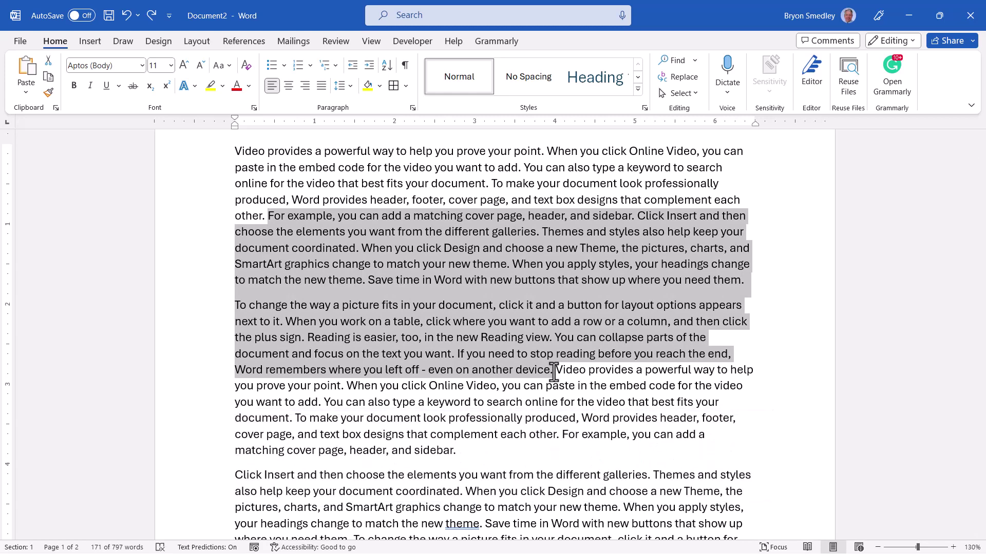
{"action": "left_click", "coordinate": [445, 248]}
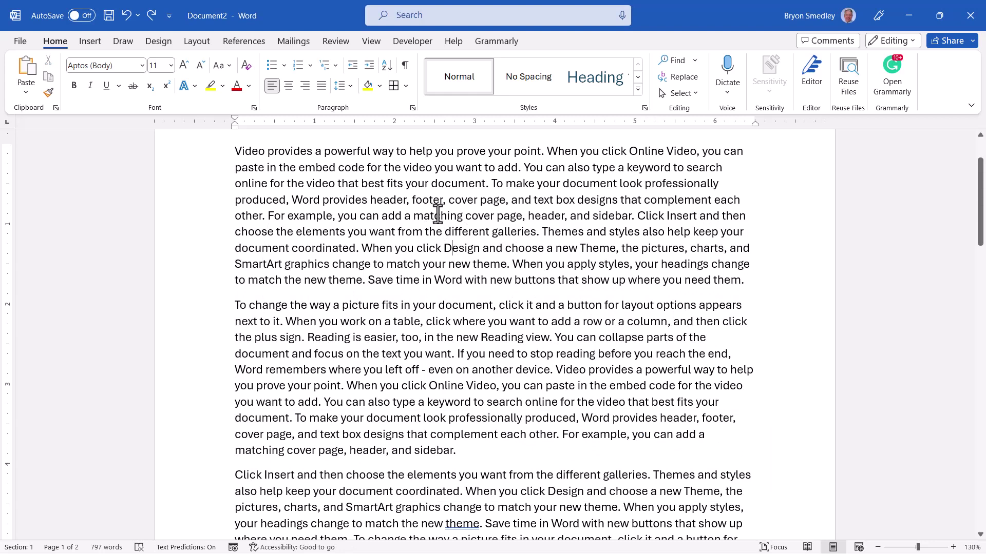
- Alt-drag a rectangular block down the first two paragraphs and format it in underlined Whitney
{"action": "left_click_drag", "start_coordinate": [438, 216], "coordinate": [435, 400]}
{"action": "left_click", "coordinate": [412, 215]}
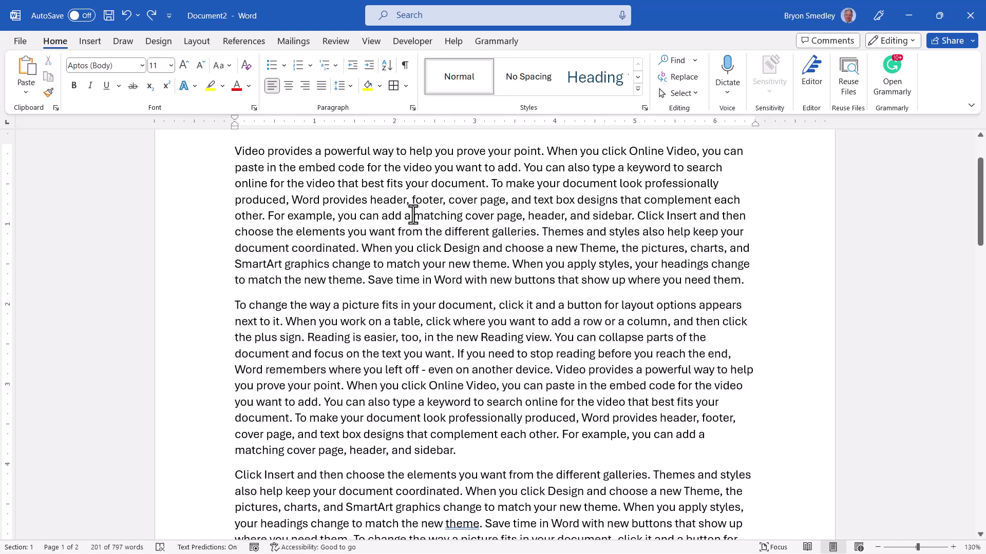
{"action": "key", "text": "alt"}
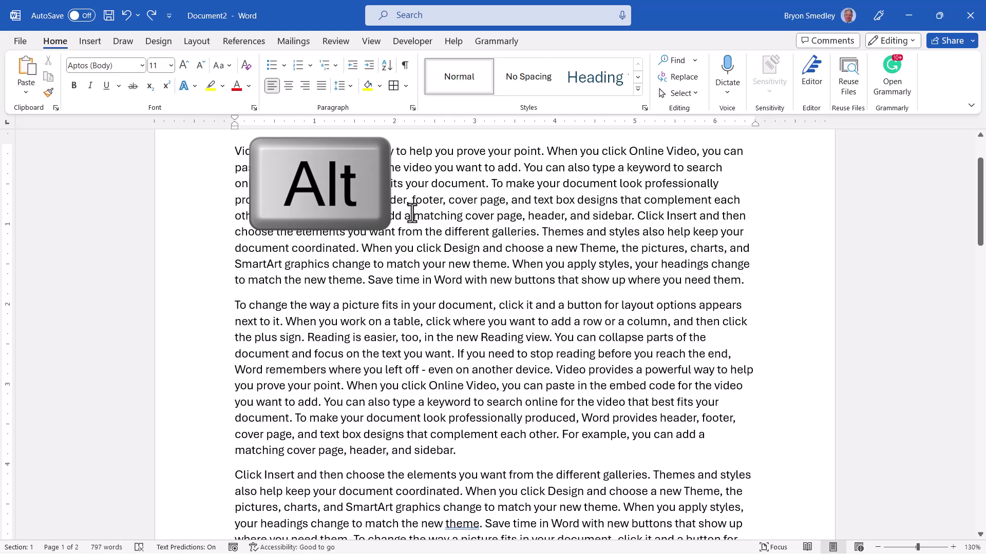
{"action": "left_click_drag", "start_coordinate": [412, 212], "coordinate": [617, 422]}
{"action": "left_click_drag", "start_coordinate": [506, 345], "coordinate": [558, 364]}
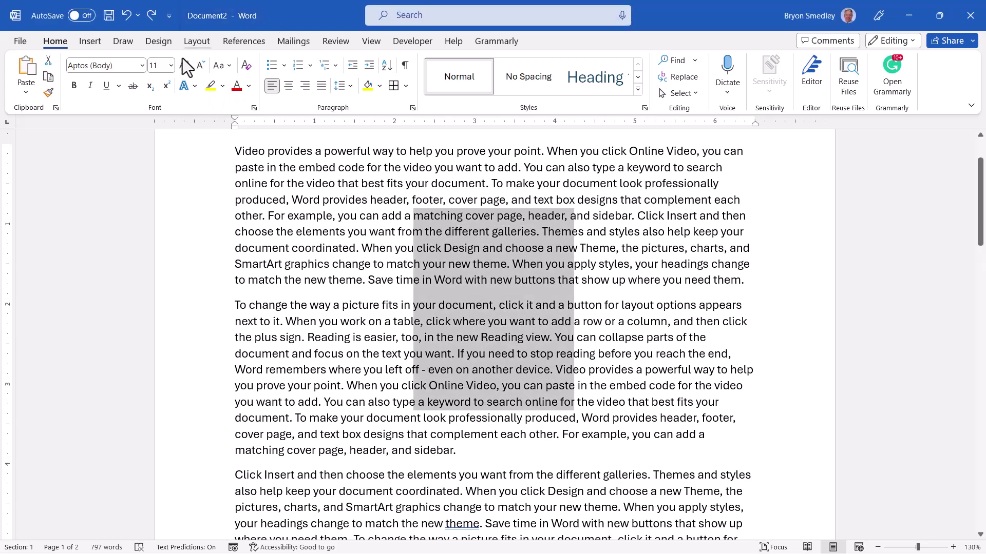
{"action": "left_click", "coordinate": [142, 65]}
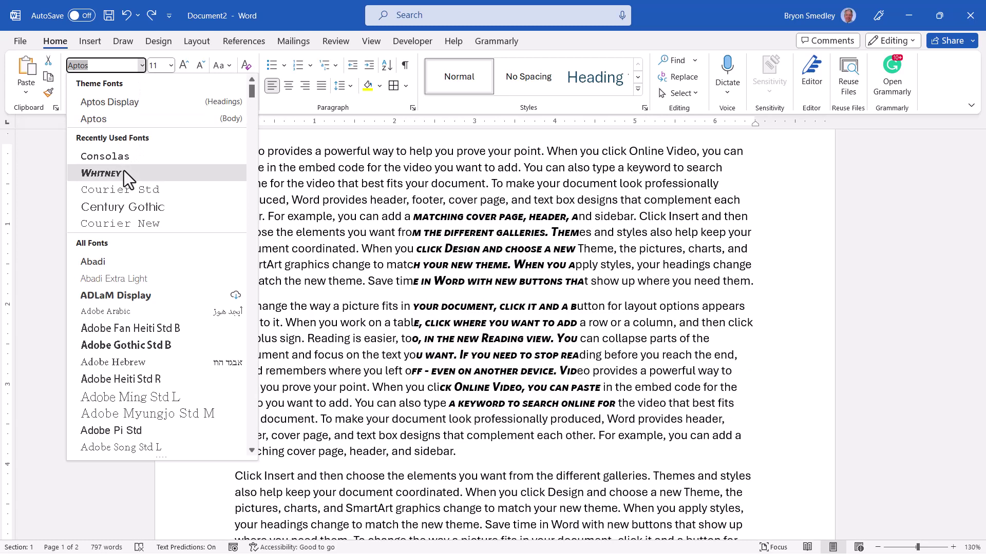
{"action": "left_click", "coordinate": [125, 172]}
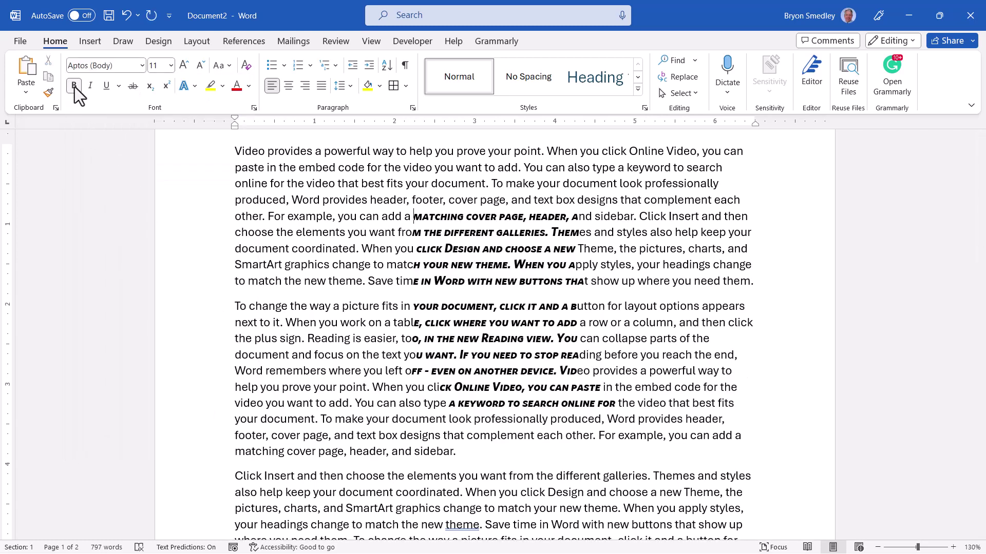
{"action": "left_click", "coordinate": [106, 86]}
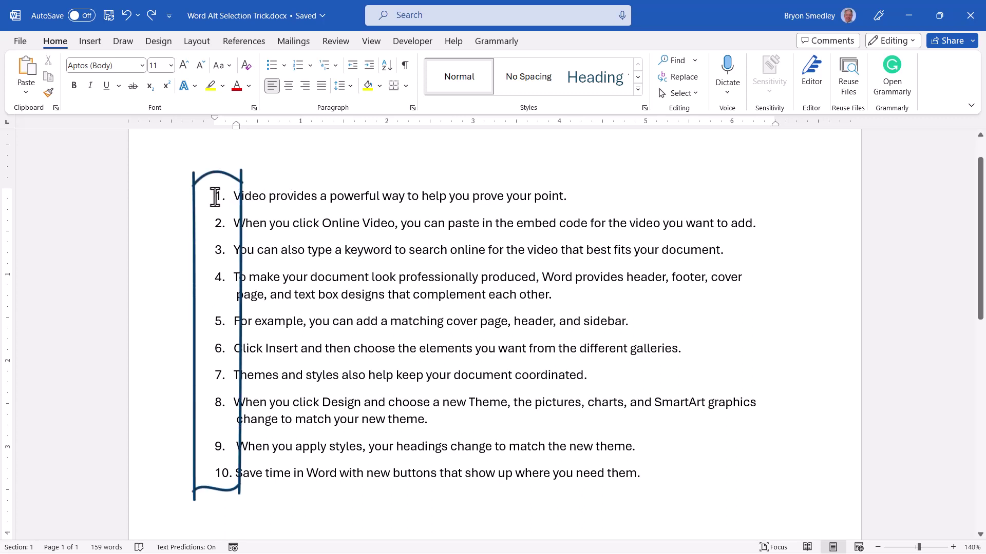
{"action": "left_click_drag", "start_coordinate": [214, 218], "coordinate": [215, 251]}
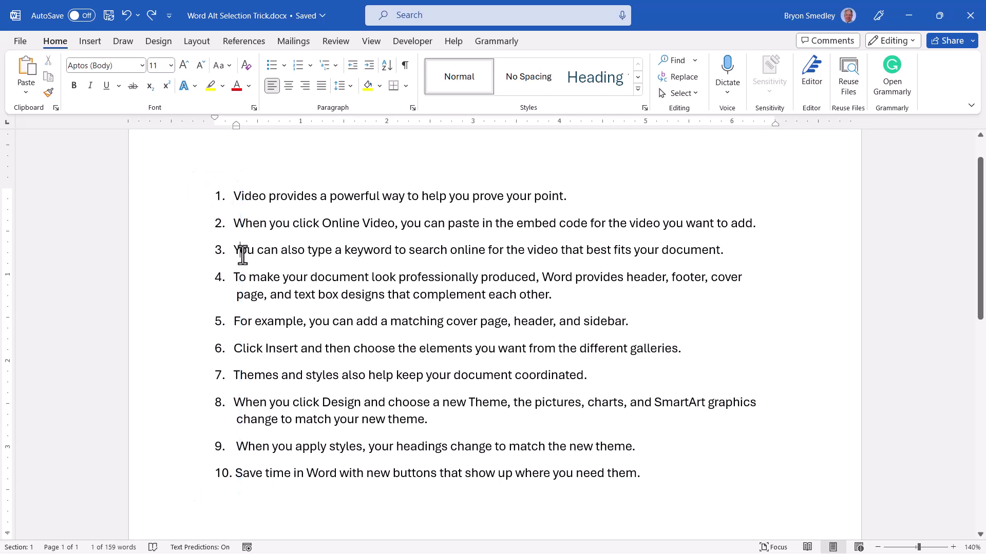
{"action": "left_click", "coordinate": [242, 254]}
{"action": "left_click", "coordinate": [227, 224]}
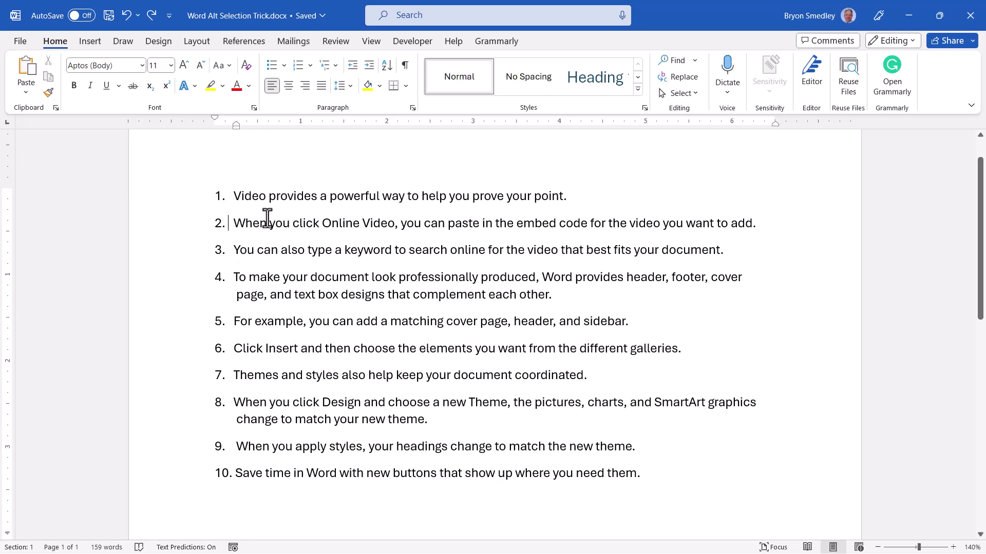
{"action": "key", "text": "Up"}
{"action": "key", "text": "ctrl+Right"}
{"action": "key", "text": "Home"}
{"action": "key", "text": "BackSpace"}
{"action": "key", "text": "Delete"}
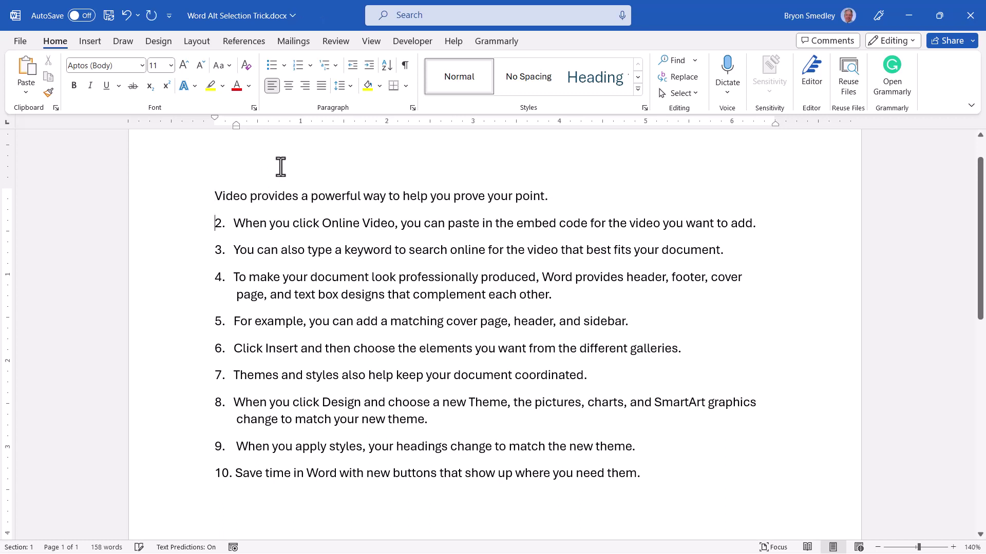
{"action": "key", "text": "BackSpace"}
{"action": "key", "text": "BackSpace"}
{"action": "key", "text": "Down"}
{"action": "key", "text": "BackSpace"}
{"action": "key", "text": "BackSpace"}
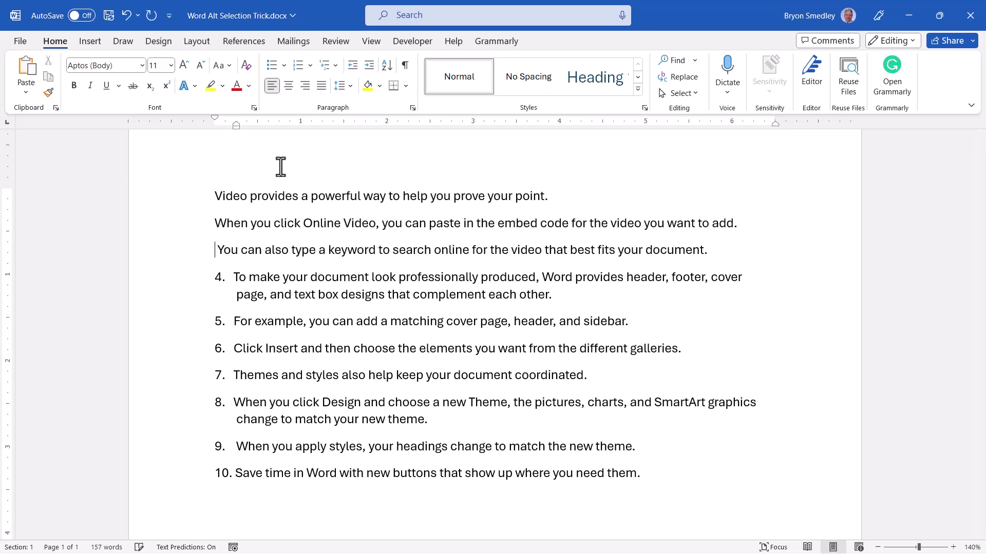
{"action": "key", "text": "Delete"}
{"action": "key", "text": "Down"}
{"action": "key", "text": "BackSpace"}
{"action": "key", "text": "BackSpace"}
{"action": "key", "text": "Delete"}
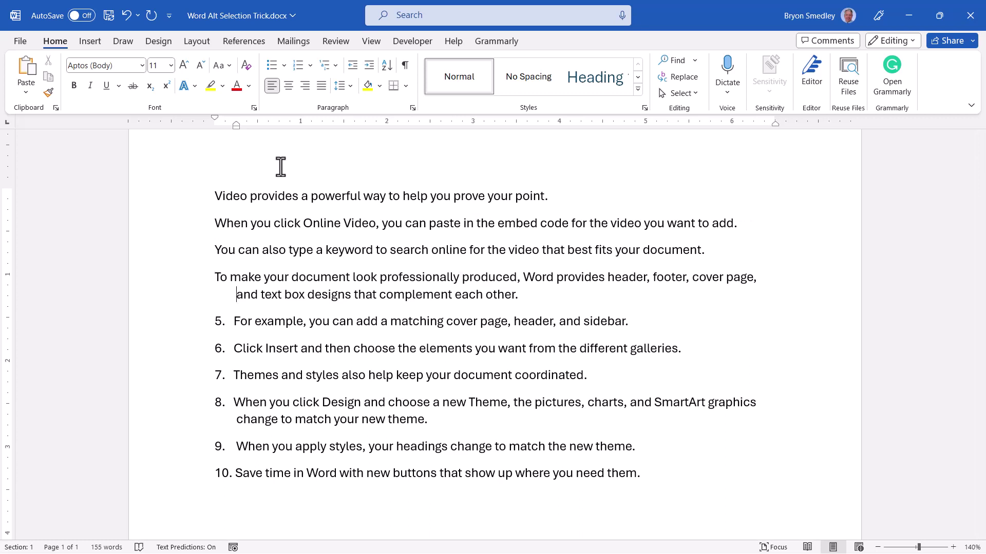
{"action": "key", "text": "ctrl+z"}
{"action": "key", "text": "ctrl+z"}
{"action": "key", "text": "ctrl+z"}
{"action": "key", "text": "ctrl+z"}
{"action": "key", "text": "ctrl+z"}
{"action": "key", "text": "ctrl+z"}
{"action": "key", "text": "ctrl+z"}
{"action": "key", "text": "ctrl+z"}
{"action": "key", "text": "ctrl+z"}
{"action": "key", "text": "ctrl+z"}
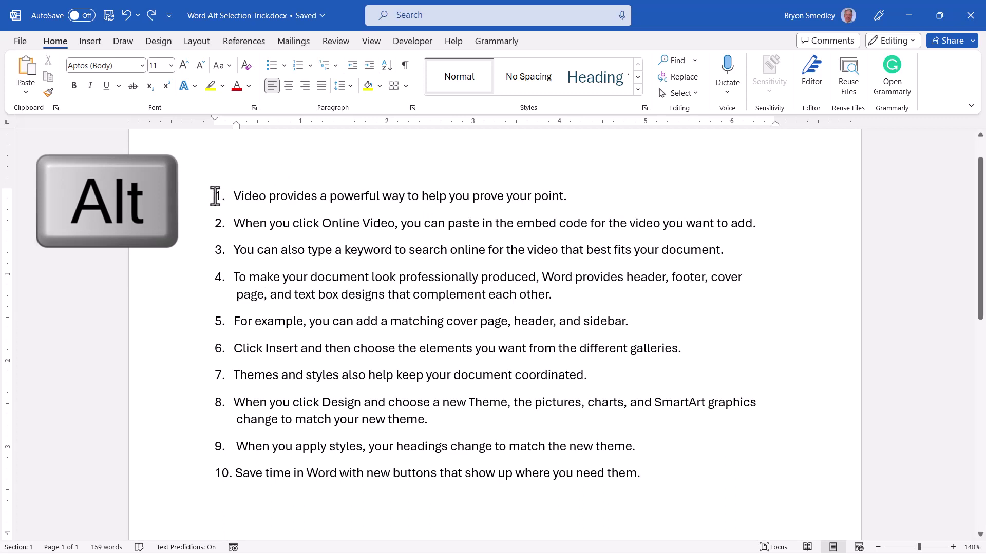
- Block-select the column of list numbers 1–10 and delete them all at once
{"action": "left_click_drag", "start_coordinate": [214, 196], "coordinate": [233, 480]}
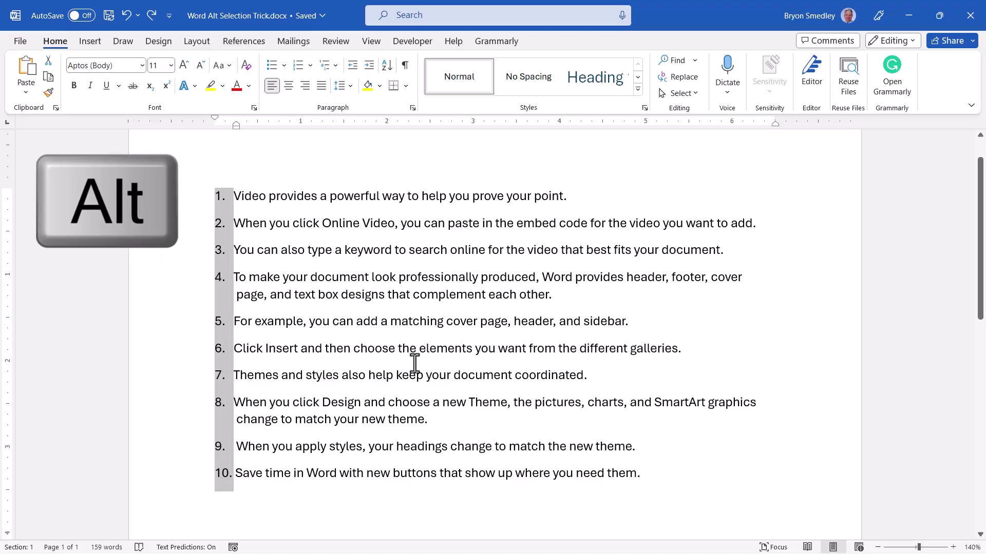
{"action": "key", "text": "Delete"}
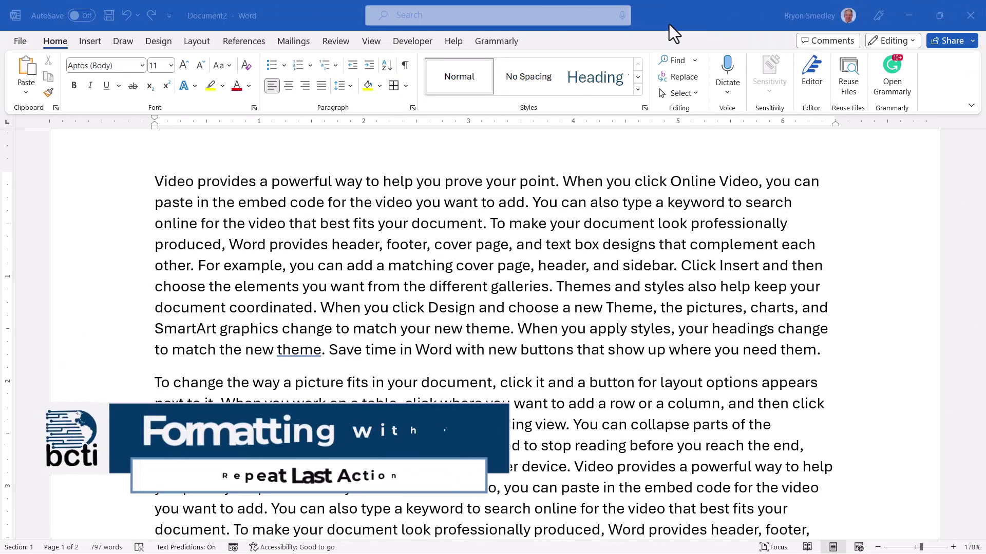
- Apply the Whitney font to the word 'document' in Document2's first paragraph
{"action": "left_click", "coordinate": [437, 224]}
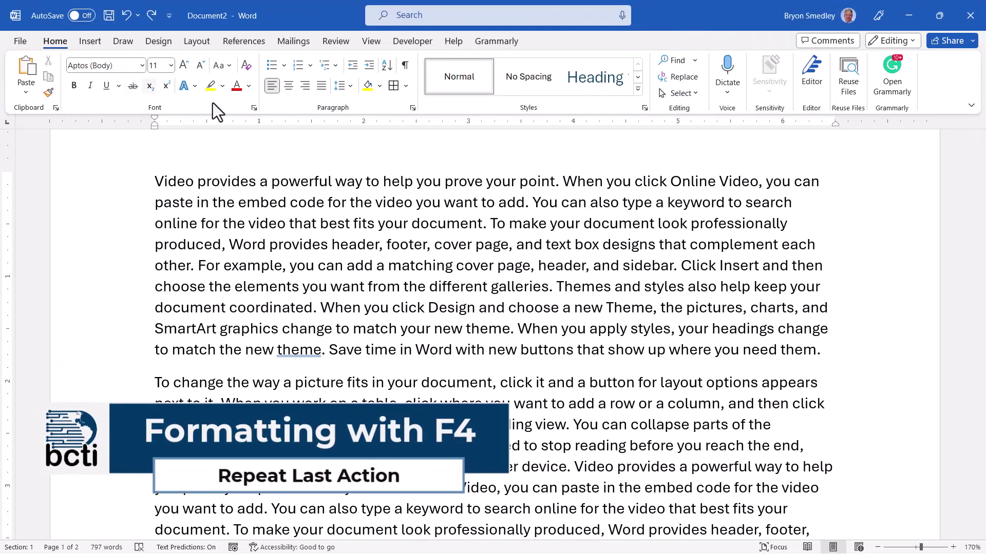
{"action": "left_click", "coordinate": [141, 65]}
{"action": "left_click", "coordinate": [113, 162]}
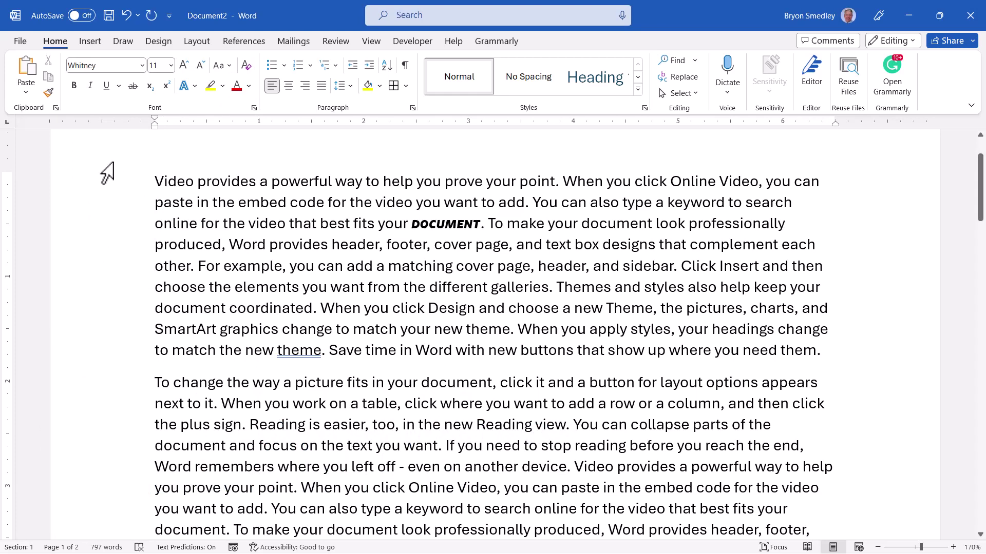
{"action": "left_click", "coordinate": [462, 289]}
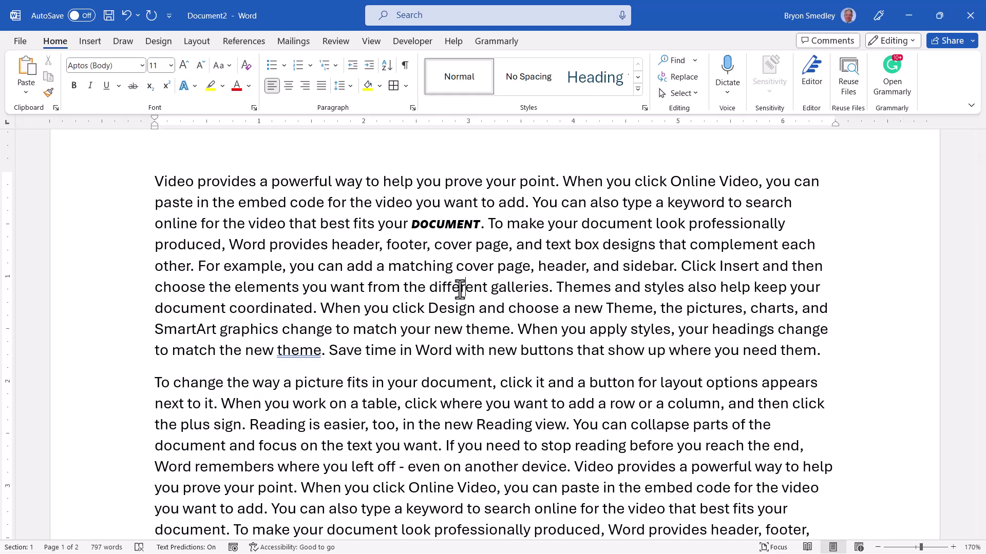
- Repeat the Whitney styling with F4 on different, document, Click, match, document, want and header
{"action": "key", "text": "F4"}
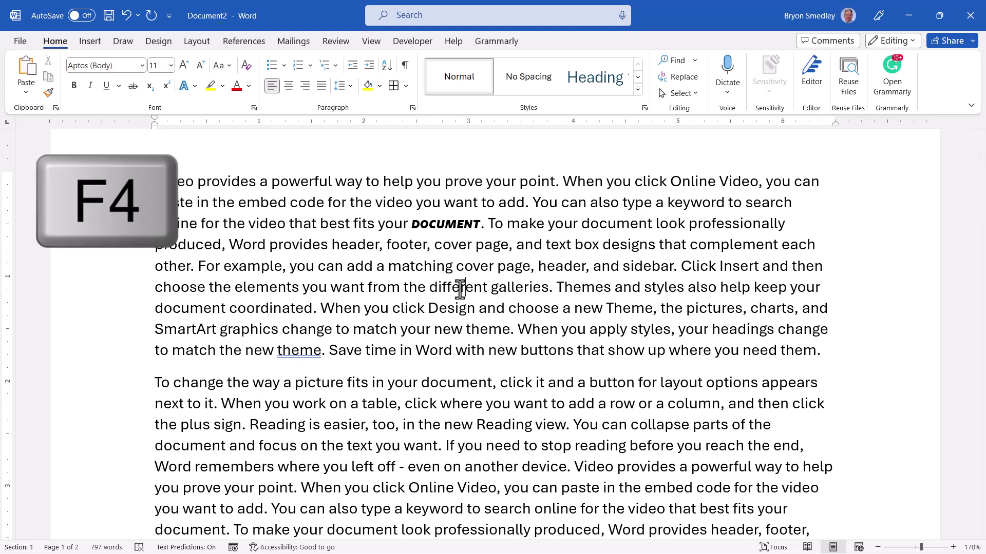
{"action": "left_click", "coordinate": [460, 289]}
{"action": "key", "text": "F4"}
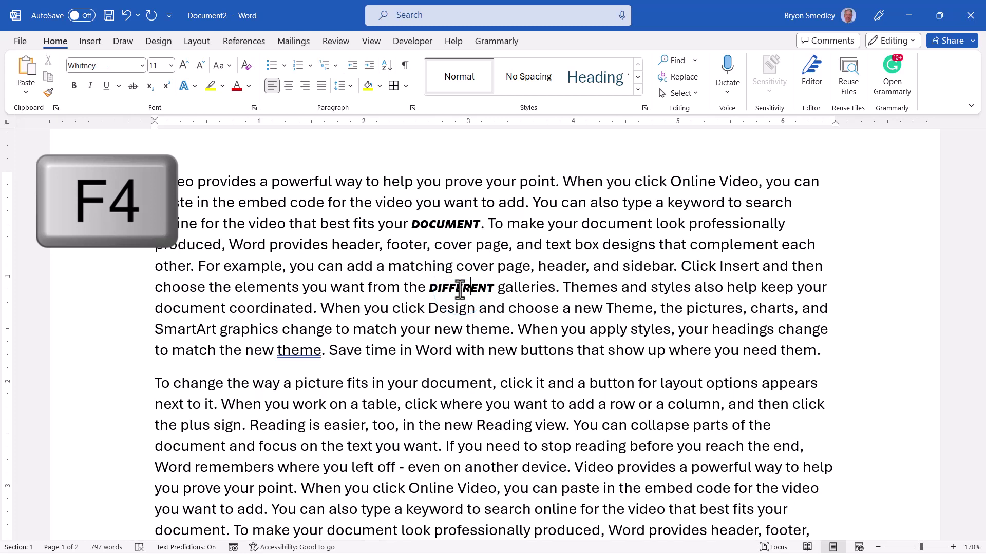
{"action": "left_click", "coordinate": [198, 310]}
{"action": "key", "text": "F4"}
{"action": "left_click", "coordinate": [698, 266]}
{"action": "key", "text": "F4"}
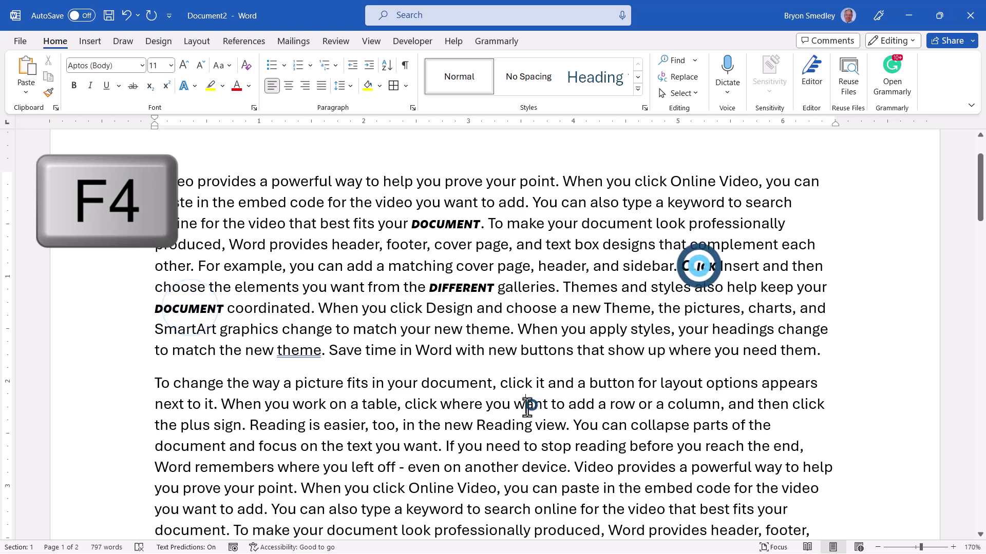
{"action": "left_click", "coordinate": [531, 405]}
{"action": "key", "text": "F4"}
{"action": "left_click", "coordinate": [452, 383]}
{"action": "key", "text": "F4"}
{"action": "left_click", "coordinate": [375, 330]}
{"action": "key", "text": "F4"}
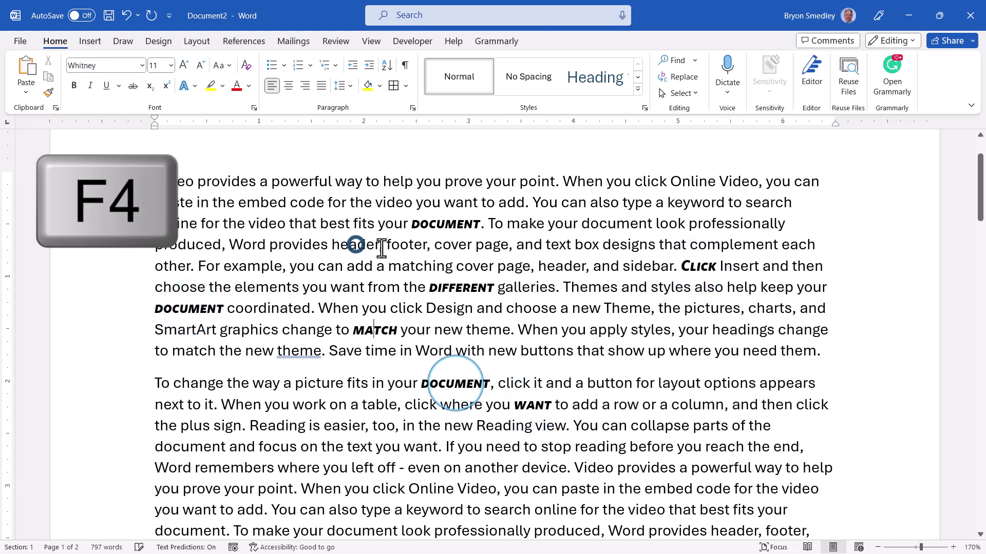
{"action": "left_click", "coordinate": [355, 245]}
{"action": "key", "text": "F4"}
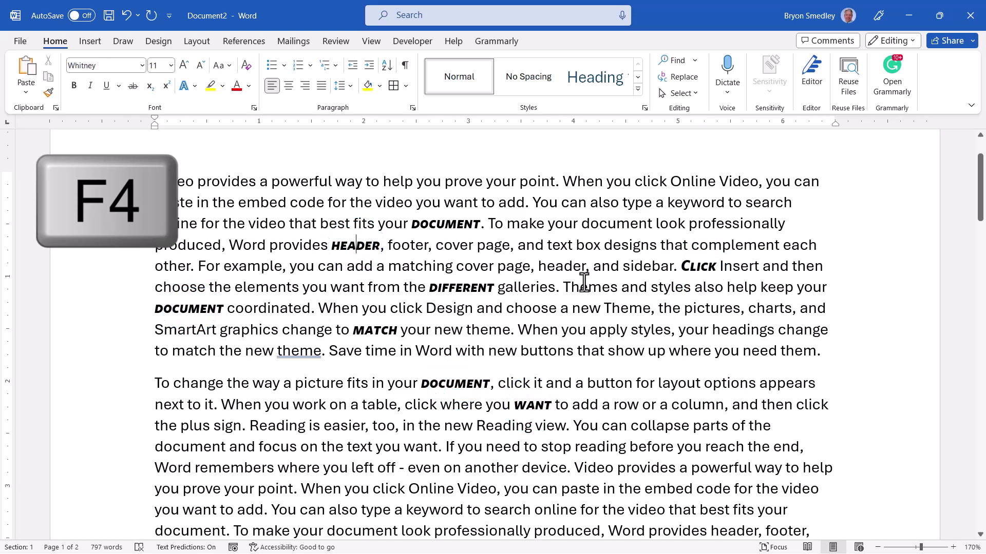
- Undo the repeat, then make 'document' ADLaM Display Bold Italic 12, blue, green single underline, small caps
{"action": "key", "text": "ctrl+z"}
{"action": "key", "text": "ctrl+z"}
{"action": "key", "text": "ctrl+z"}
{"action": "key", "text": "ctrl+z"}
{"action": "key", "text": "ctrl+z"}
{"action": "key", "text": "ctrl+z"}
{"action": "key", "text": "ctrl+z"}
{"action": "key", "text": "ctrl+z"}
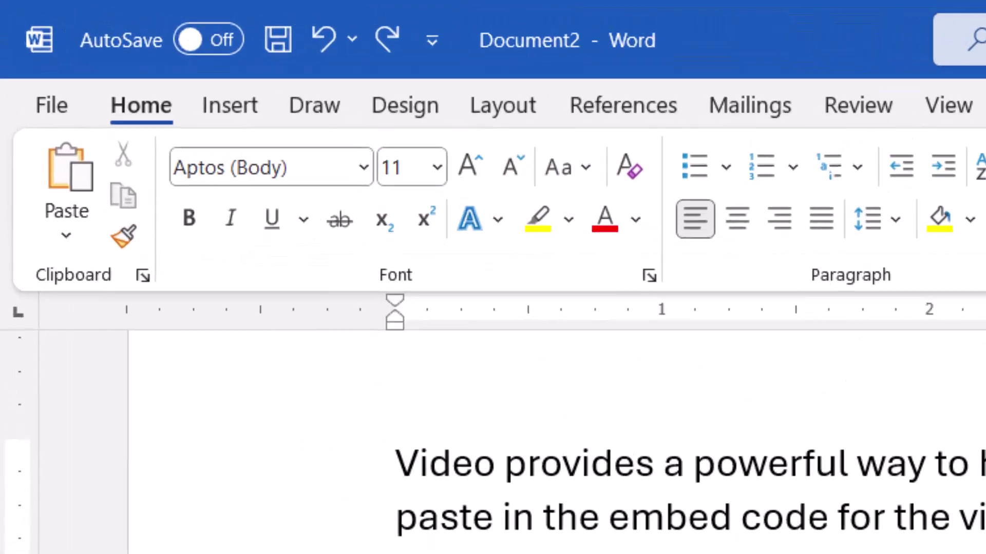
{"action": "left_click", "coordinate": [649, 276]}
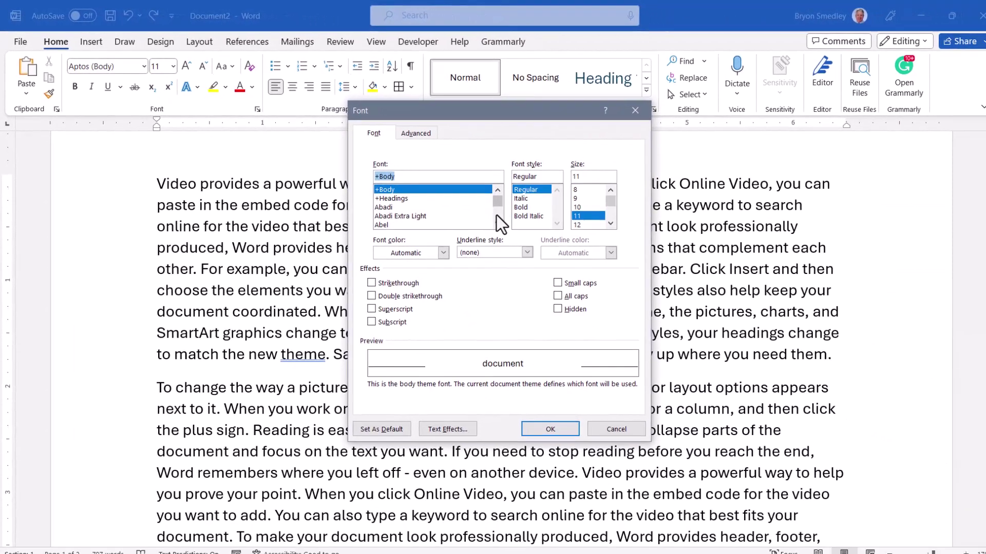
{"action": "left_click", "coordinate": [530, 230]}
{"action": "left_click", "coordinate": [462, 204]}
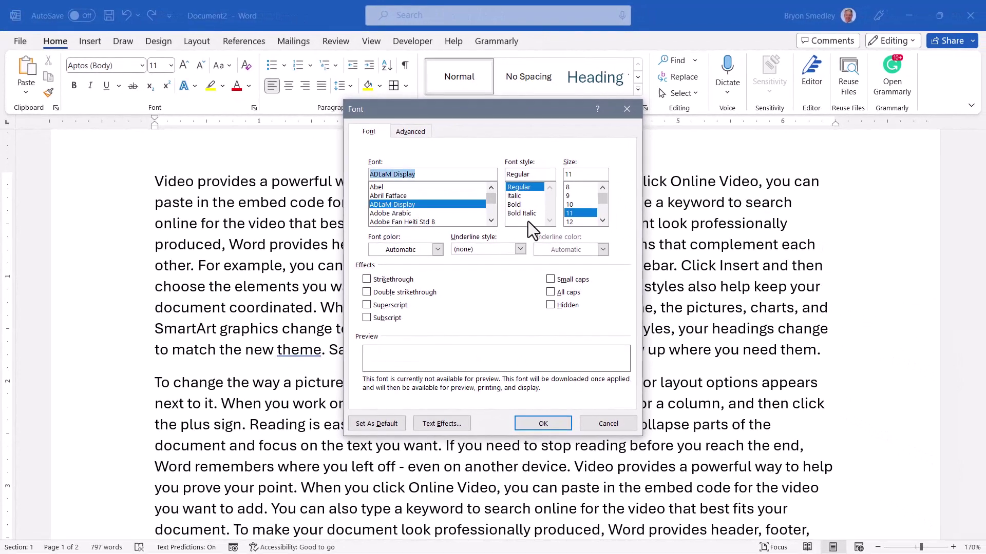
{"action": "left_click", "coordinate": [524, 213]}
{"action": "left_click", "coordinate": [581, 222]}
{"action": "left_click", "coordinate": [437, 249]}
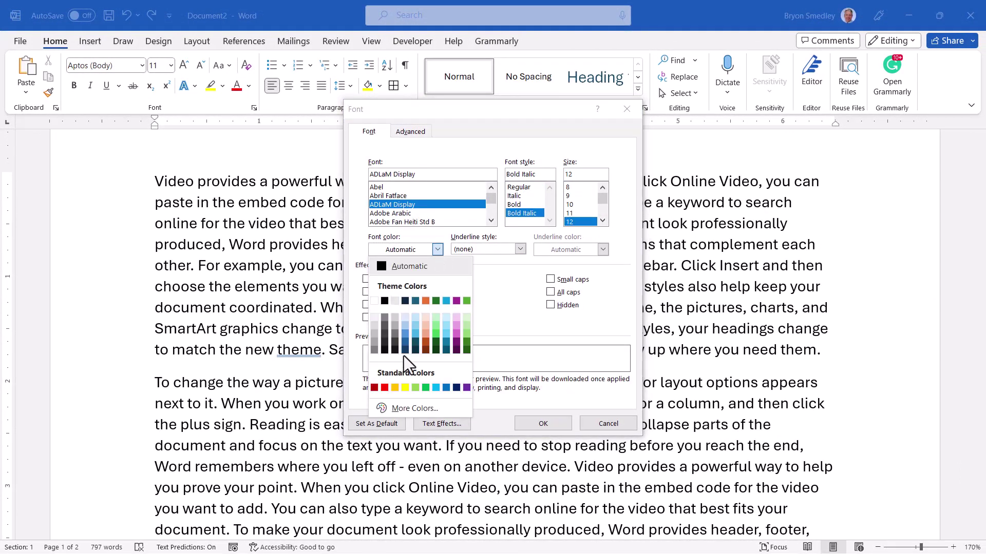
{"action": "left_click", "coordinate": [446, 388]}
{"action": "left_click", "coordinate": [520, 250]}
{"action": "left_click", "coordinate": [488, 281]}
{"action": "left_click", "coordinate": [602, 249]}
{"action": "left_click", "coordinate": [592, 388]}
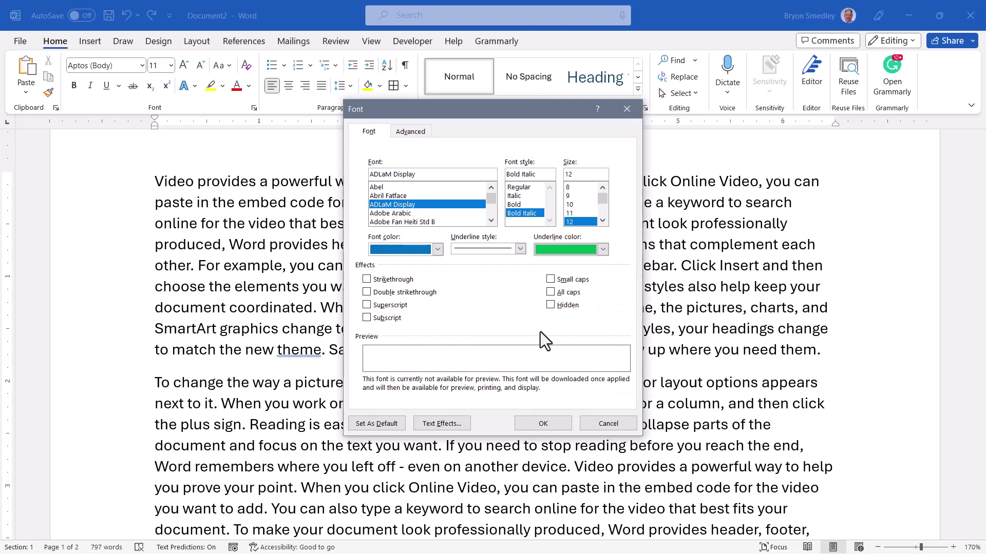
{"action": "left_click", "coordinate": [551, 280]}
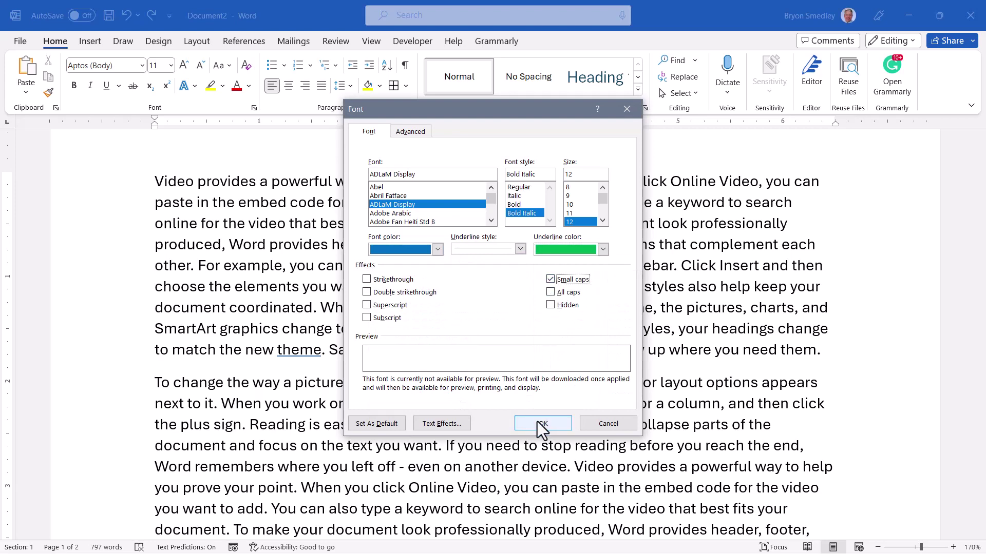
{"action": "left_click", "coordinate": [537, 421]}
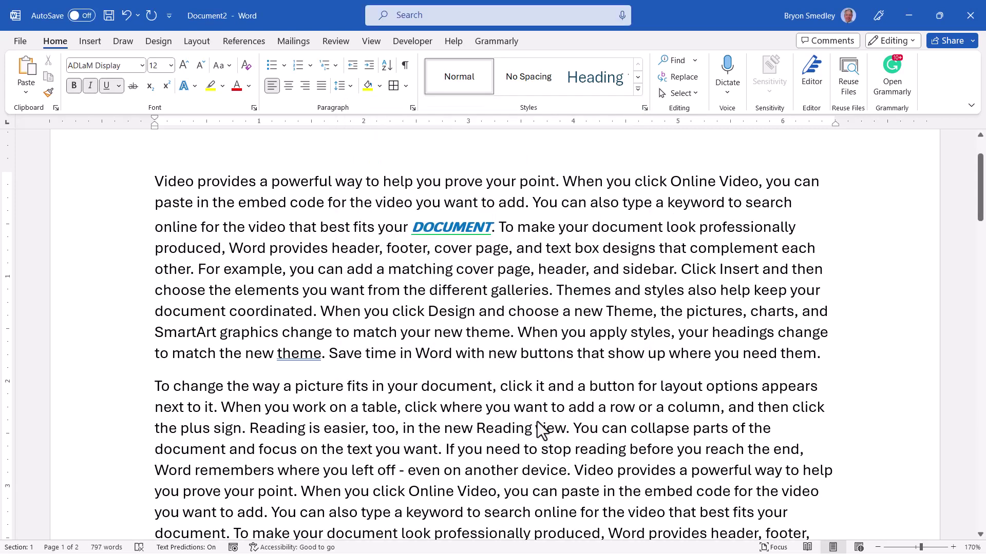
- Repeat the blue ADLaM Display styling with F4 on Design, coordinated, example, provides and professionally
{"action": "left_click", "coordinate": [456, 314]}
{"action": "key", "text": "F4"}
{"action": "left_click", "coordinate": [456, 314]}
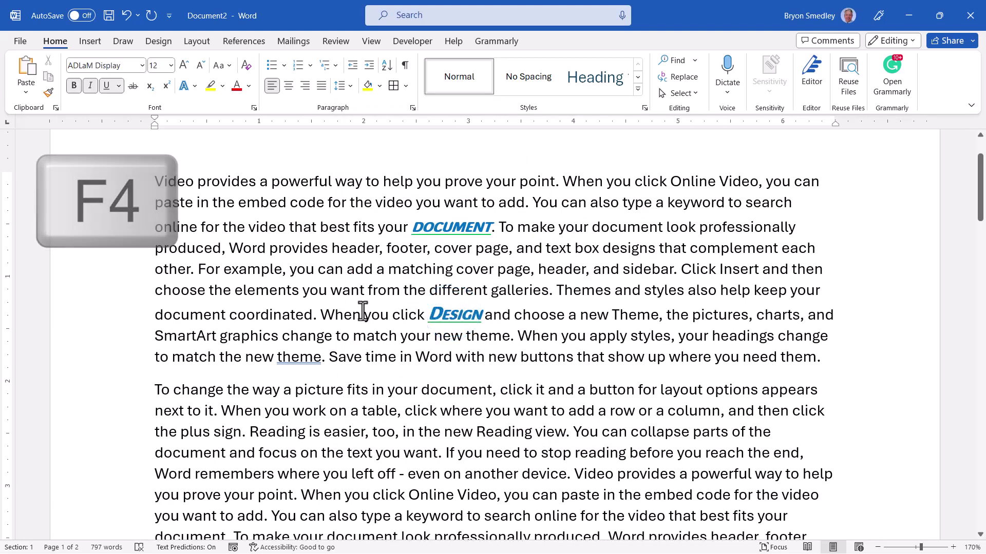
{"action": "left_click", "coordinate": [267, 315]}
{"action": "key", "text": "F4"}
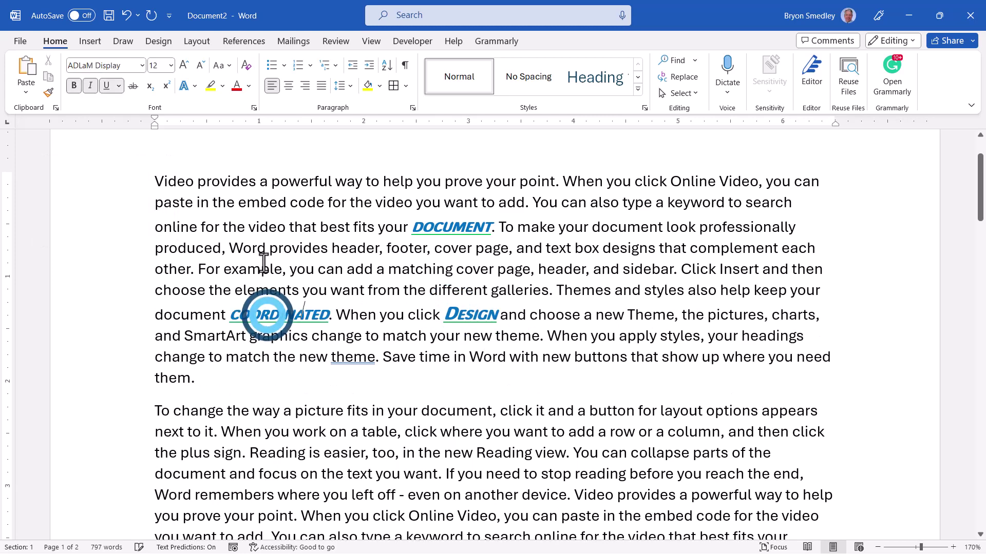
{"action": "left_click", "coordinate": [256, 269]}
{"action": "key", "text": "F4"}
{"action": "left_click", "coordinate": [290, 248]}
{"action": "key", "text": "F4"}
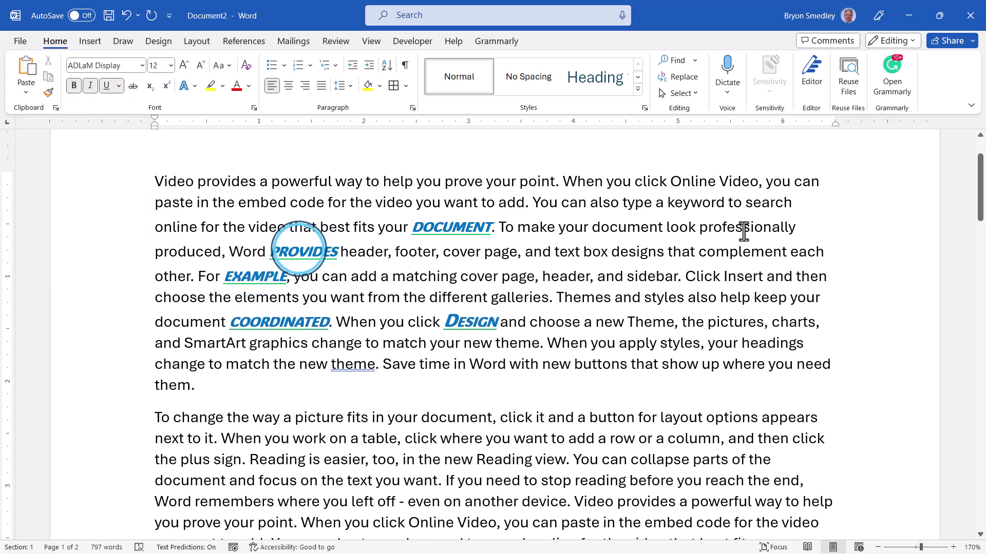
{"action": "left_click", "coordinate": [744, 229]}
{"action": "key", "text": "F4"}
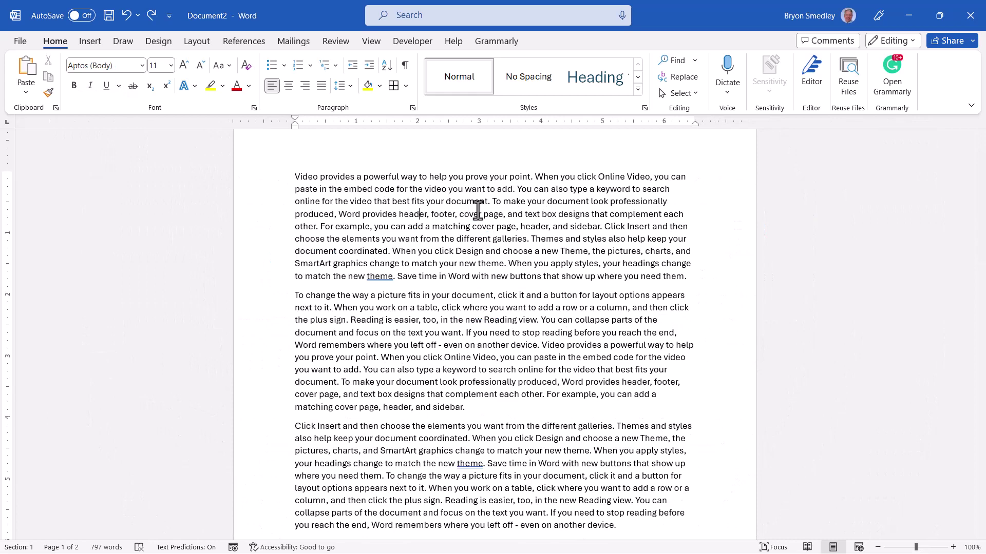
{"action": "left_click", "coordinate": [285, 87]}
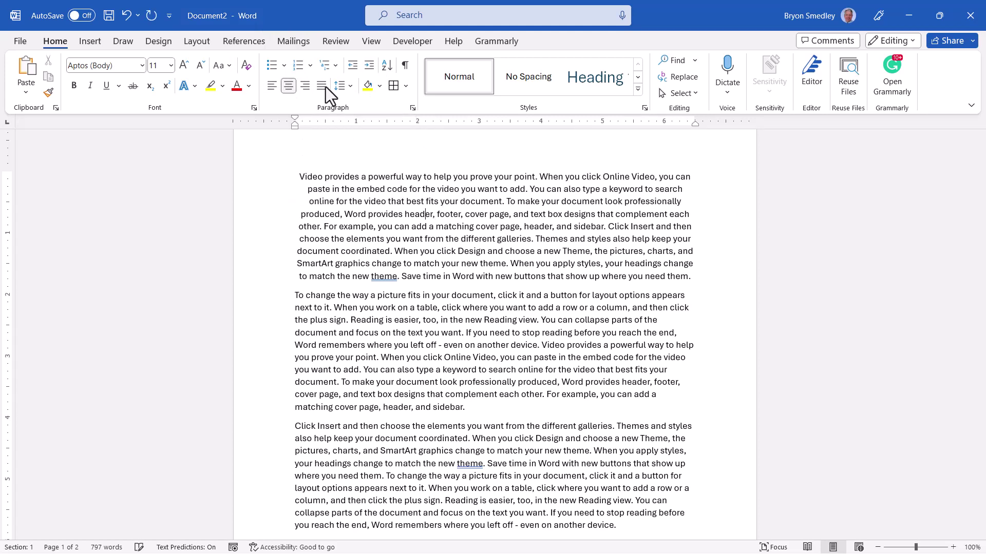
{"action": "left_click", "coordinate": [339, 85]}
{"action": "key", "text": "ctrl+z"}
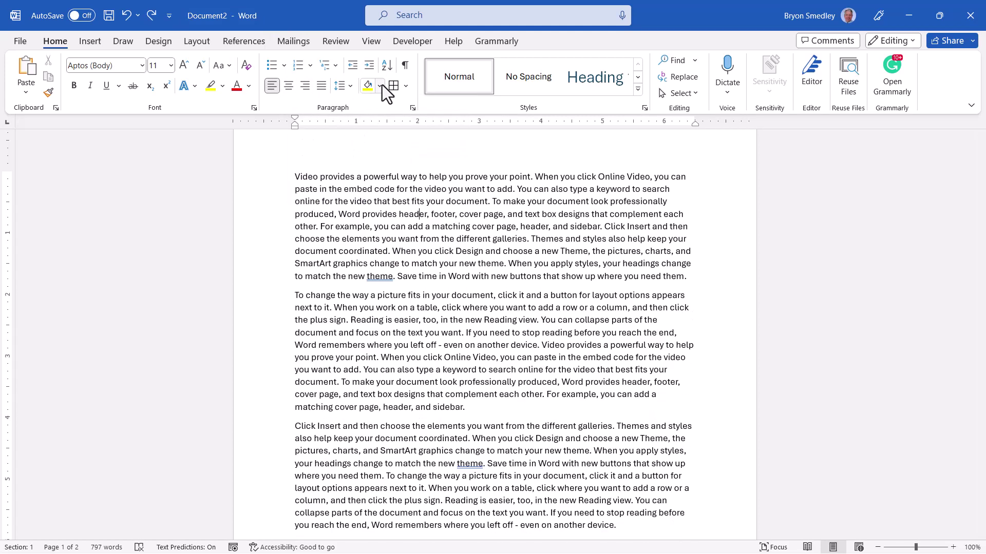
{"action": "left_click", "coordinate": [381, 86]}
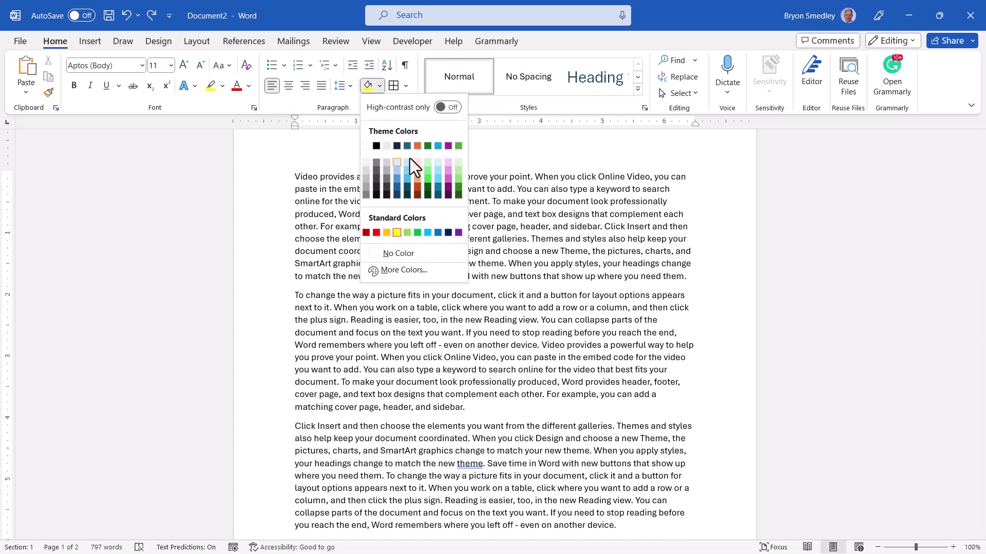
{"action": "left_click", "coordinate": [387, 233]}
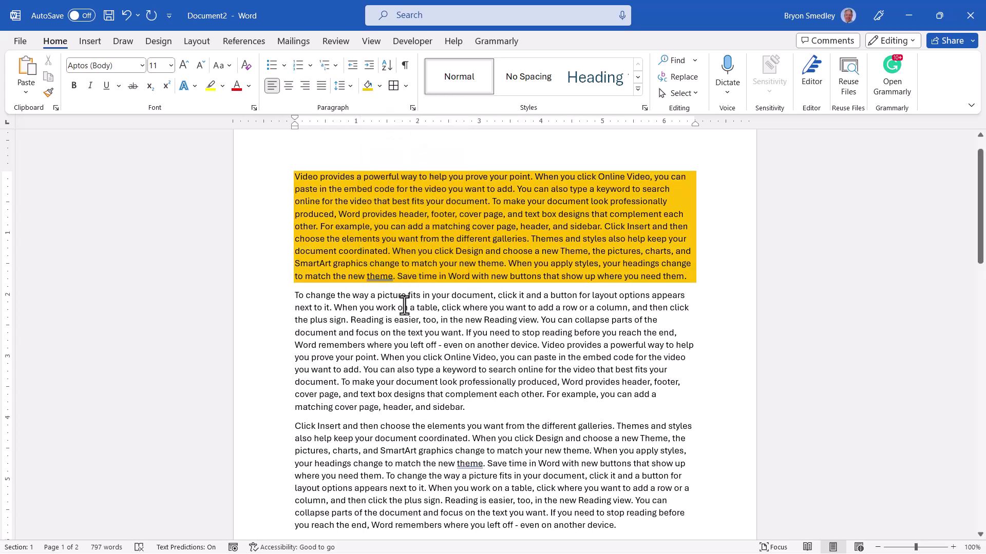
{"action": "key", "text": "F4"}
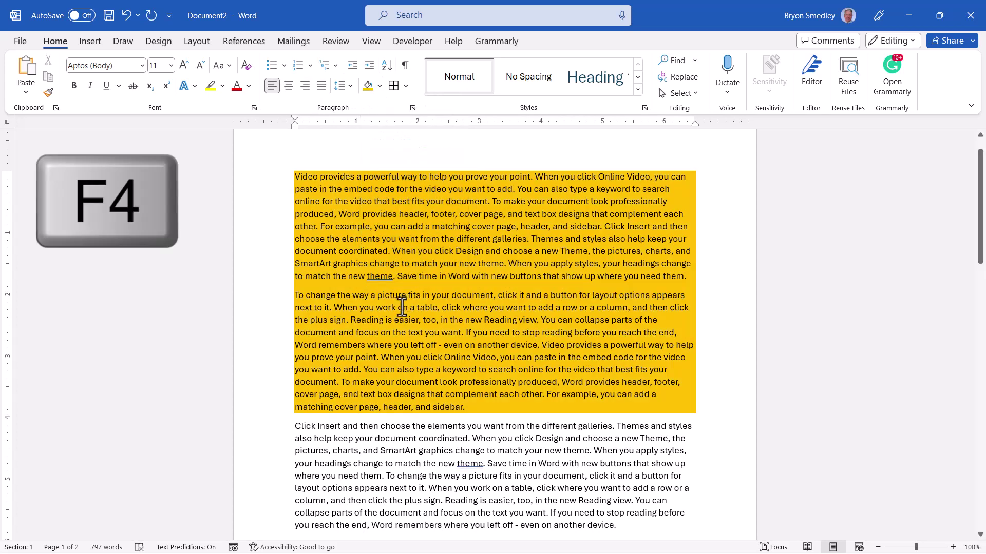
{"action": "key", "text": "F4"}
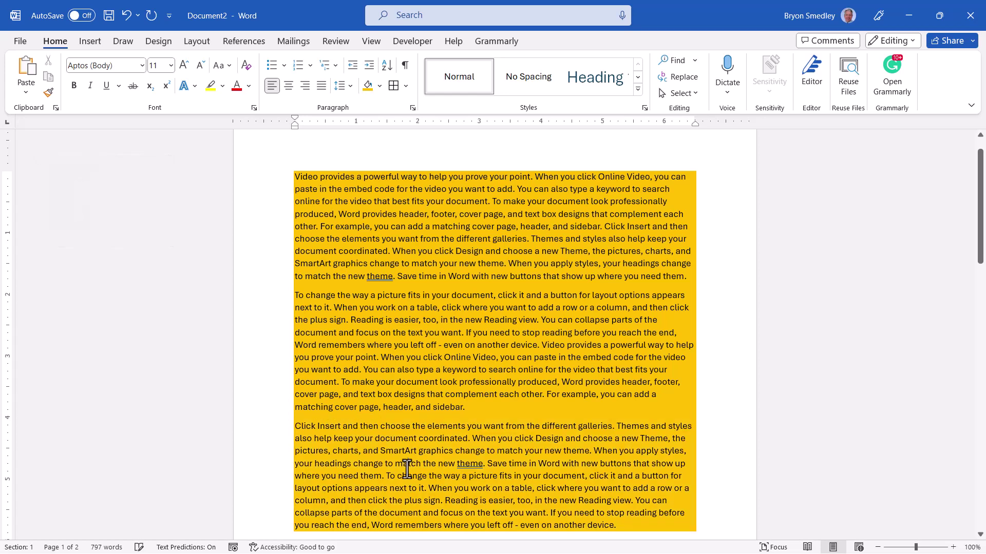
{"action": "key", "text": "ctrl+z"}
{"action": "key", "text": "ctrl+z"}
{"action": "key", "text": "ctrl+z"}
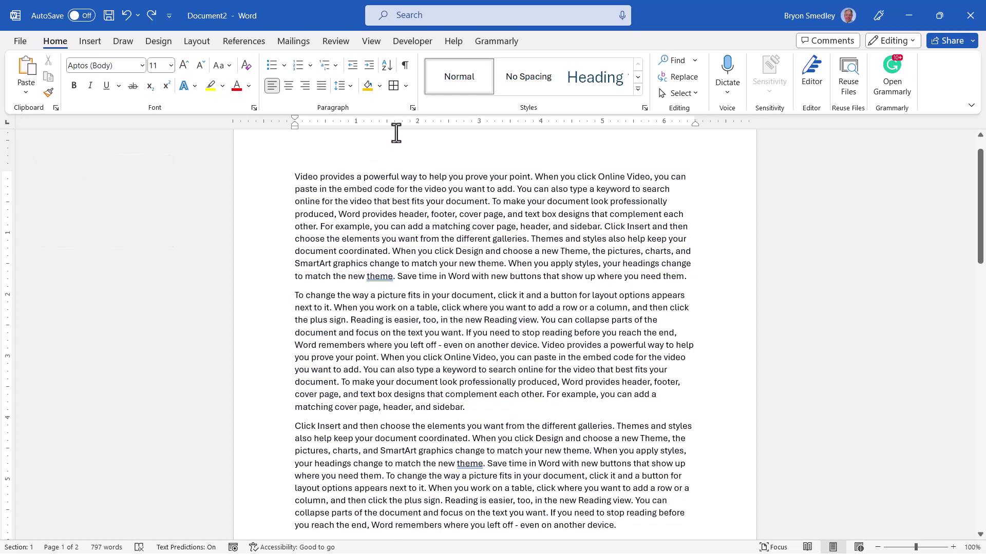
- Give the first paragraph 6 pt before and after, double line spacing and 1-inch side indents
{"action": "left_click", "coordinate": [442, 189]}
{"action": "left_click", "coordinate": [413, 109]}
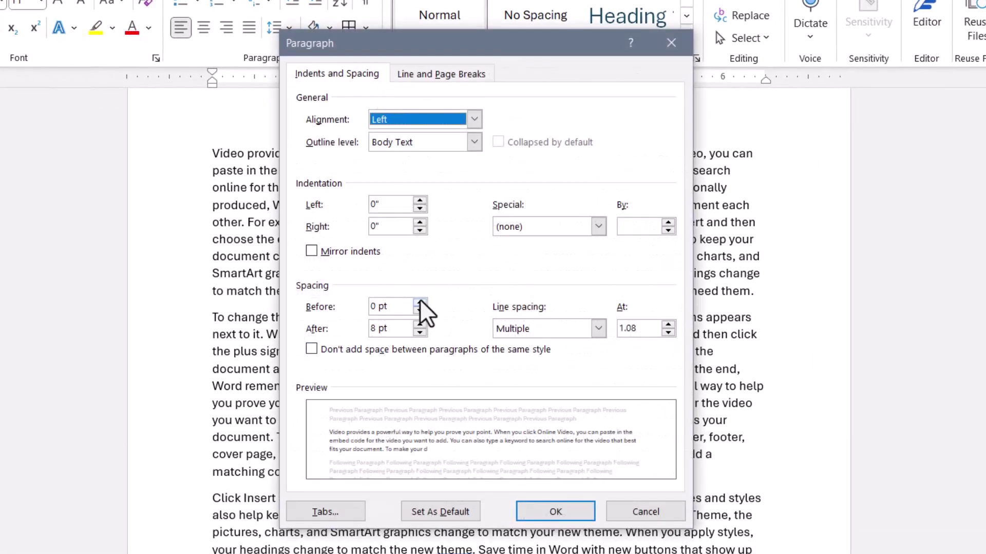
{"action": "left_click", "coordinate": [320, 303]}
{"action": "type", "text": "6"}
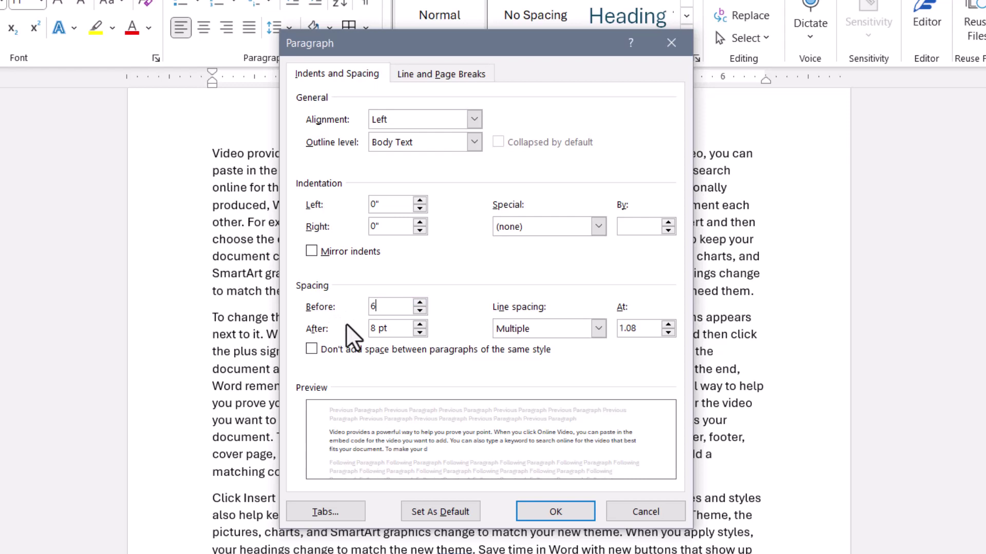
{"action": "key", "text": "Tab"}
{"action": "type", "text": "6"}
{"action": "left_click", "coordinate": [598, 328]}
{"action": "left_click", "coordinate": [532, 369]}
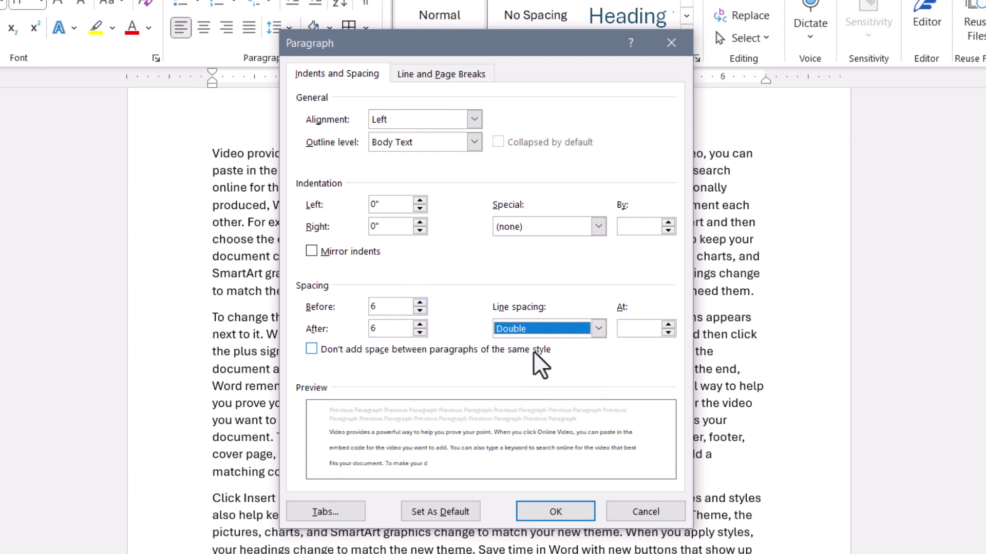
{"action": "double_click", "coordinate": [384, 206]}
{"action": "type", "text": "1"}
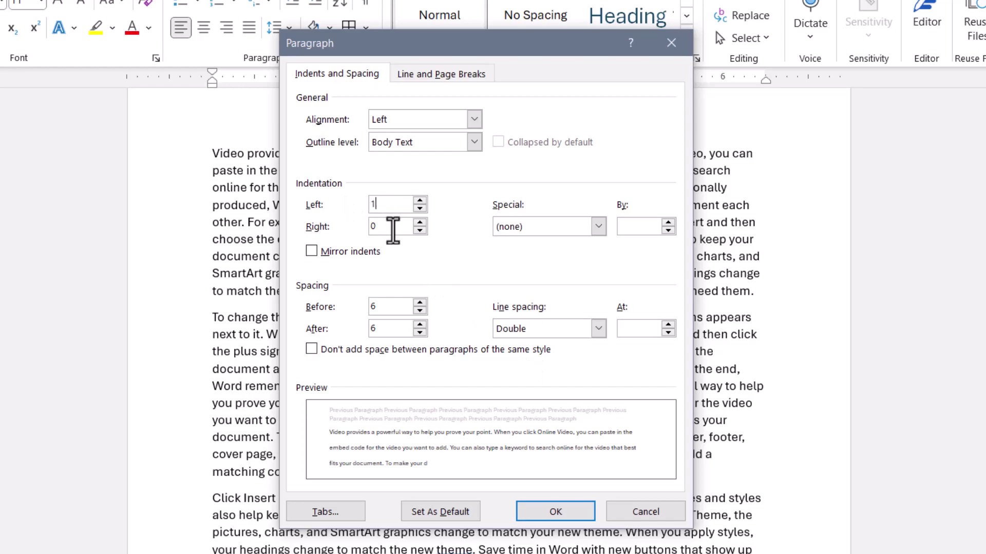
{"action": "key", "text": "Tab"}
{"action": "left_click", "coordinate": [556, 512]}
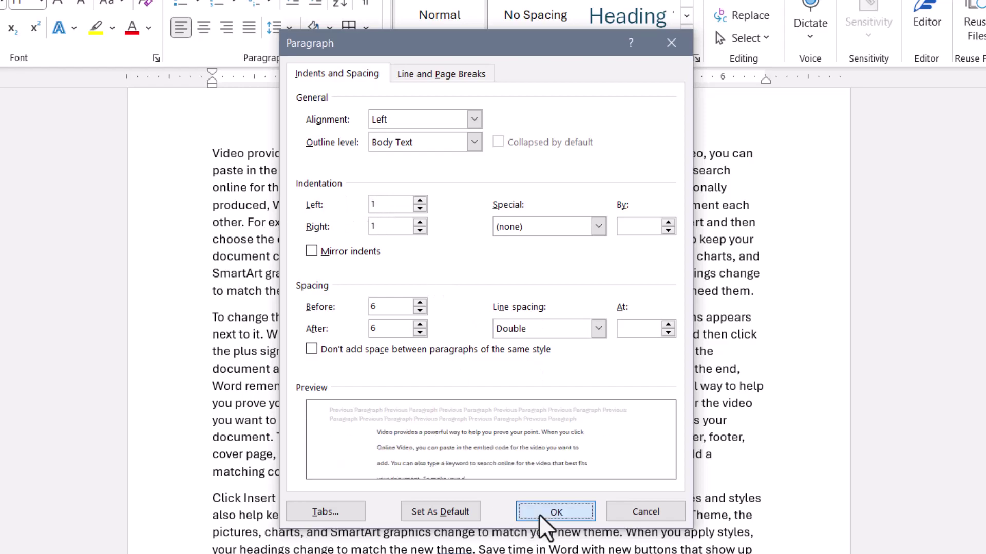
- Repeat the indents and double spacing with F4 on the next, Click Insert, Video provides and To change paragraphs
{"action": "scroll", "coordinate": [426, 364], "scroll_direction": "down", "scroll_amount": 5}
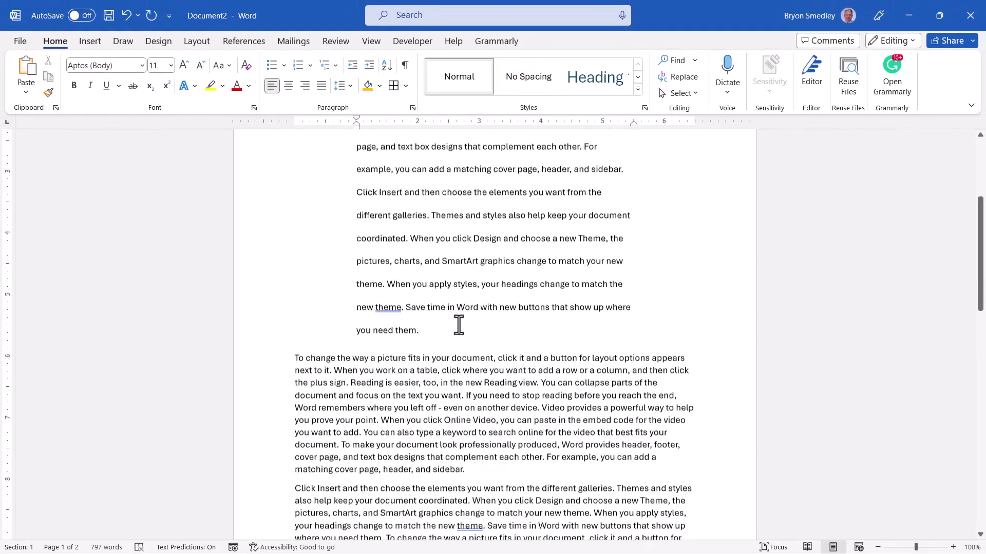
{"action": "scroll", "coordinate": [459, 324], "scroll_direction": "down", "scroll_amount": 1}
{"action": "key", "text": "F4"}
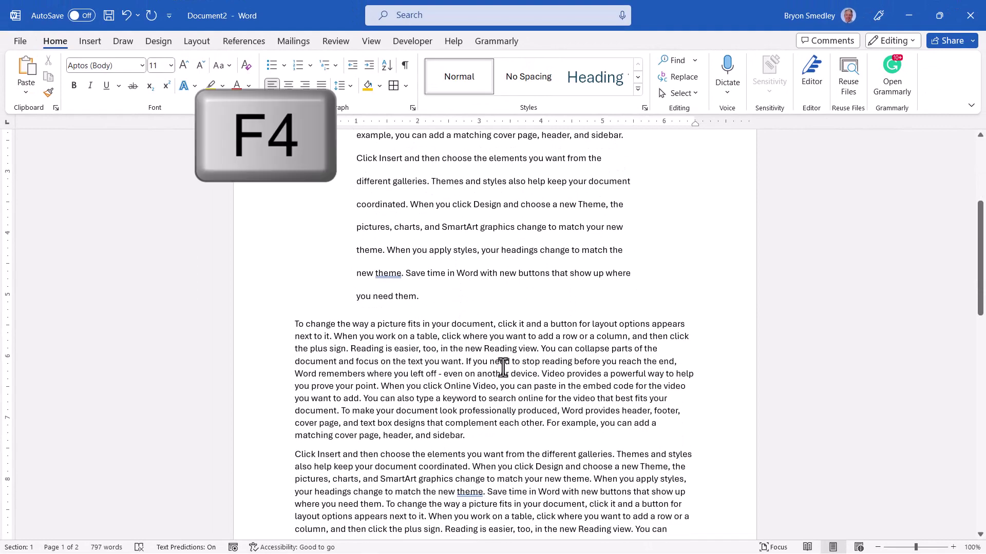
{"action": "scroll", "coordinate": [503, 368], "scroll_direction": "down", "scroll_amount": 12}
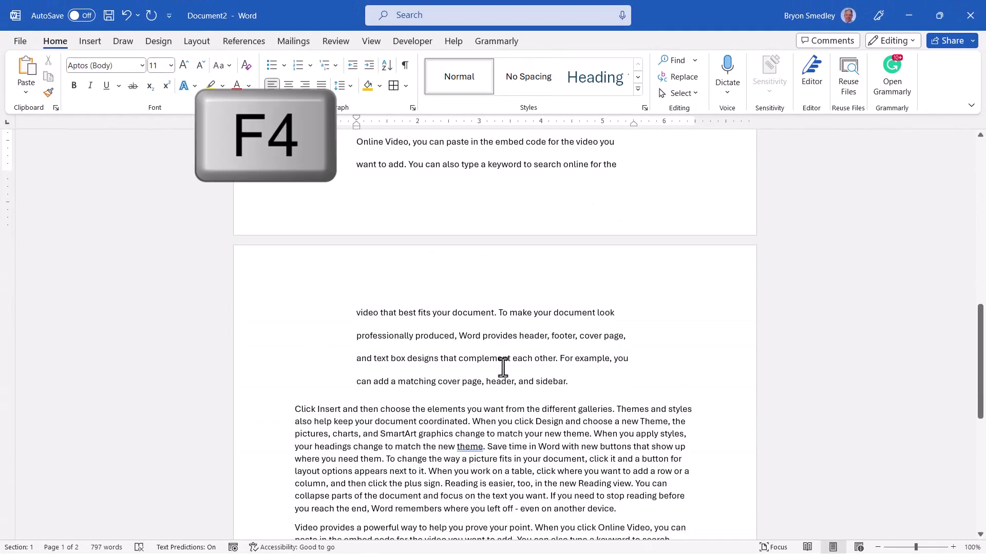
{"action": "scroll", "coordinate": [503, 368], "scroll_direction": "down", "scroll_amount": 1}
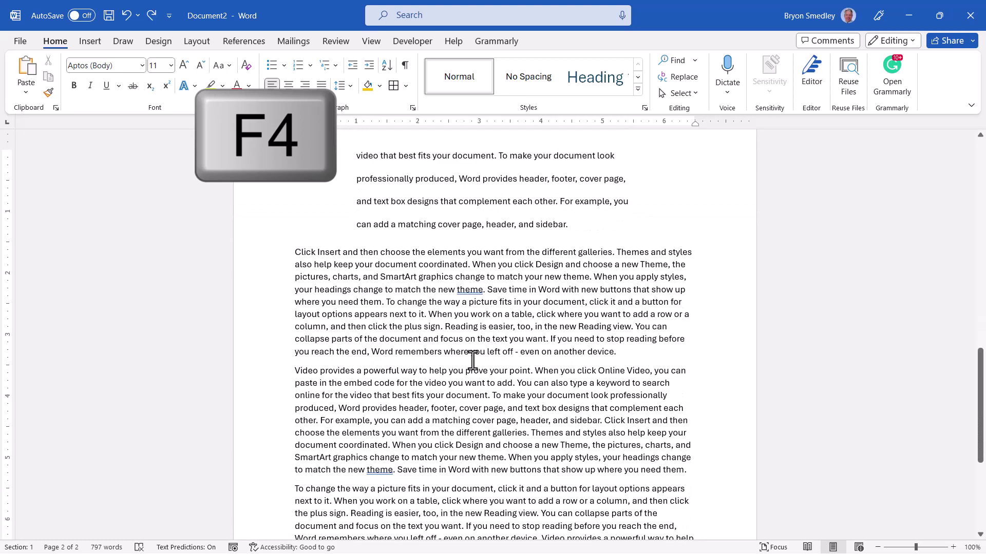
{"action": "left_click", "coordinate": [472, 361]}
{"action": "key", "text": "F4"}
{"action": "scroll", "coordinate": [468, 431], "scroll_direction": "down", "scroll_amount": 8}
{"action": "left_click", "coordinate": [471, 375]}
{"action": "key", "text": "F4"}
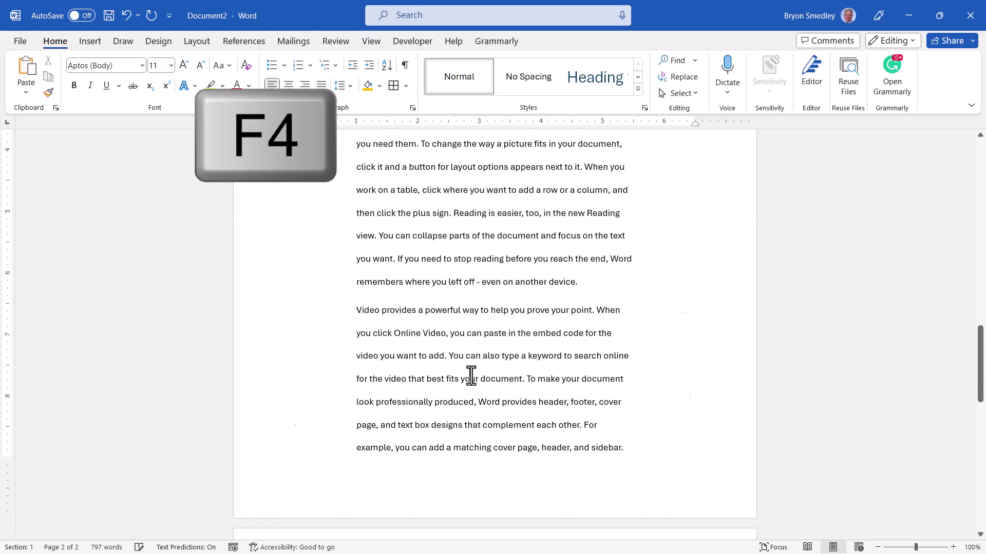
{"action": "scroll", "coordinate": [471, 379], "scroll_direction": "down", "scroll_amount": 10}
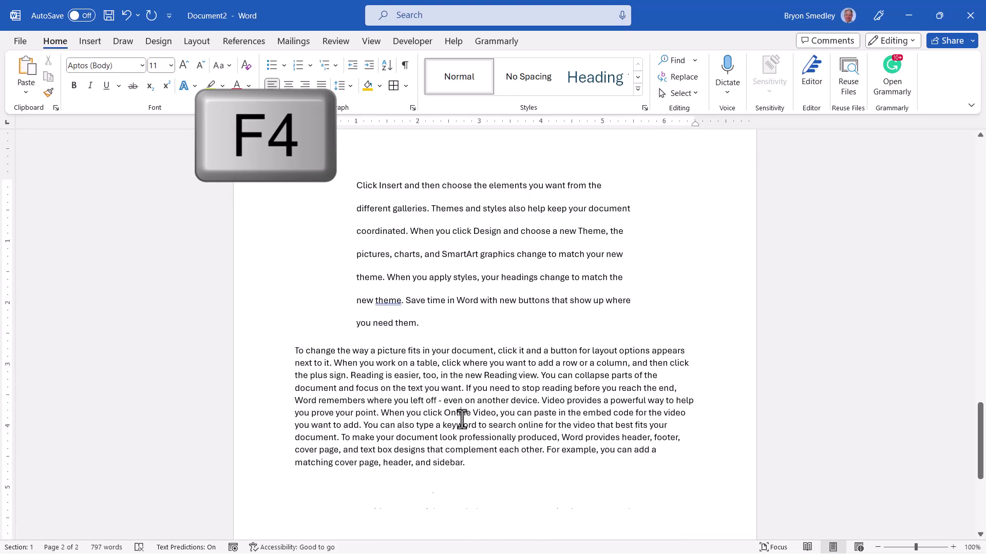
{"action": "left_click", "coordinate": [462, 418]}
{"action": "key", "text": "F4"}
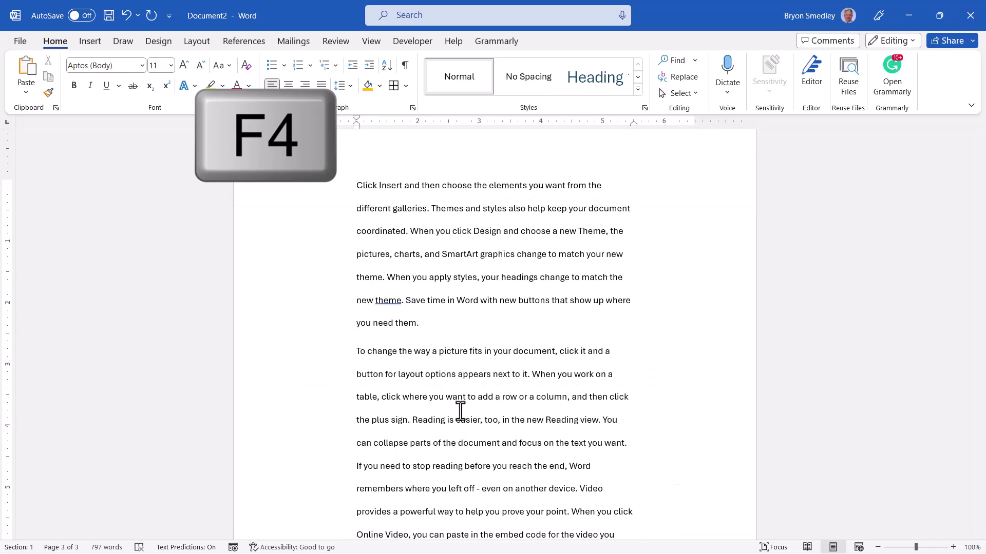